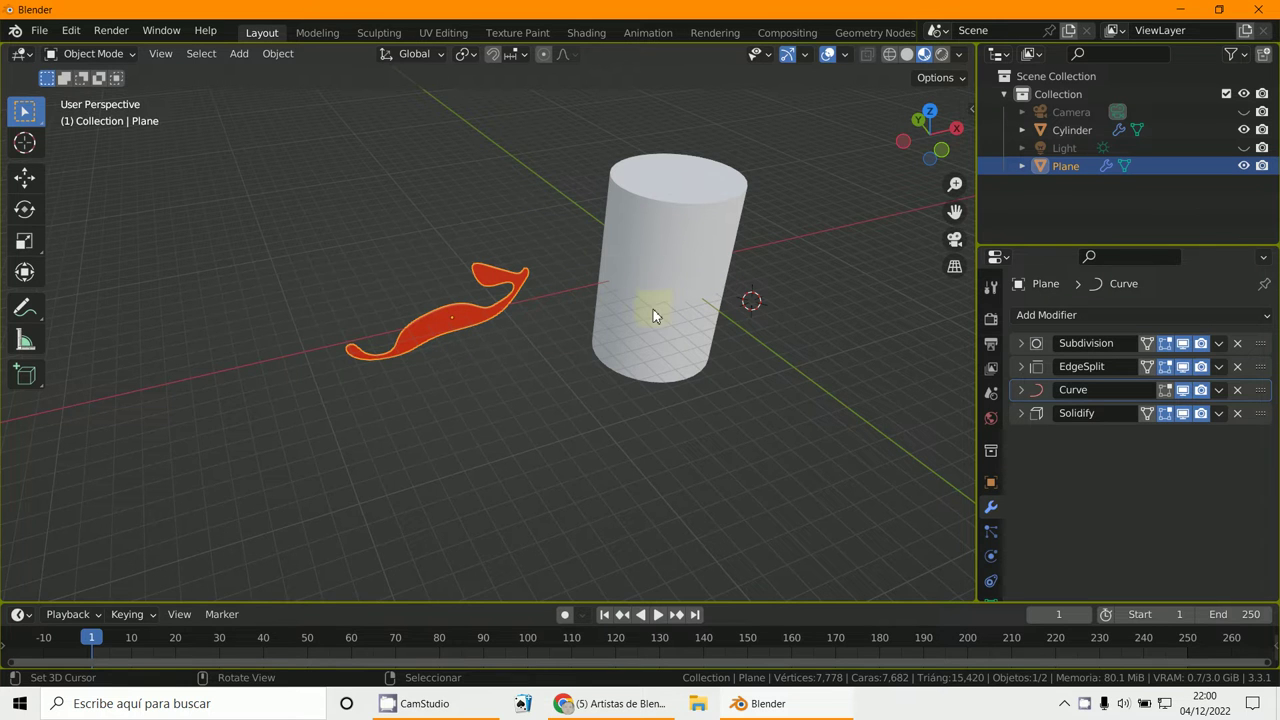
- Select the cylinder in top view and snap the 3D cursor to it
{"action": "key", "text": "KP_7"}
{"action": "left_click", "coordinate": [598, 352]}
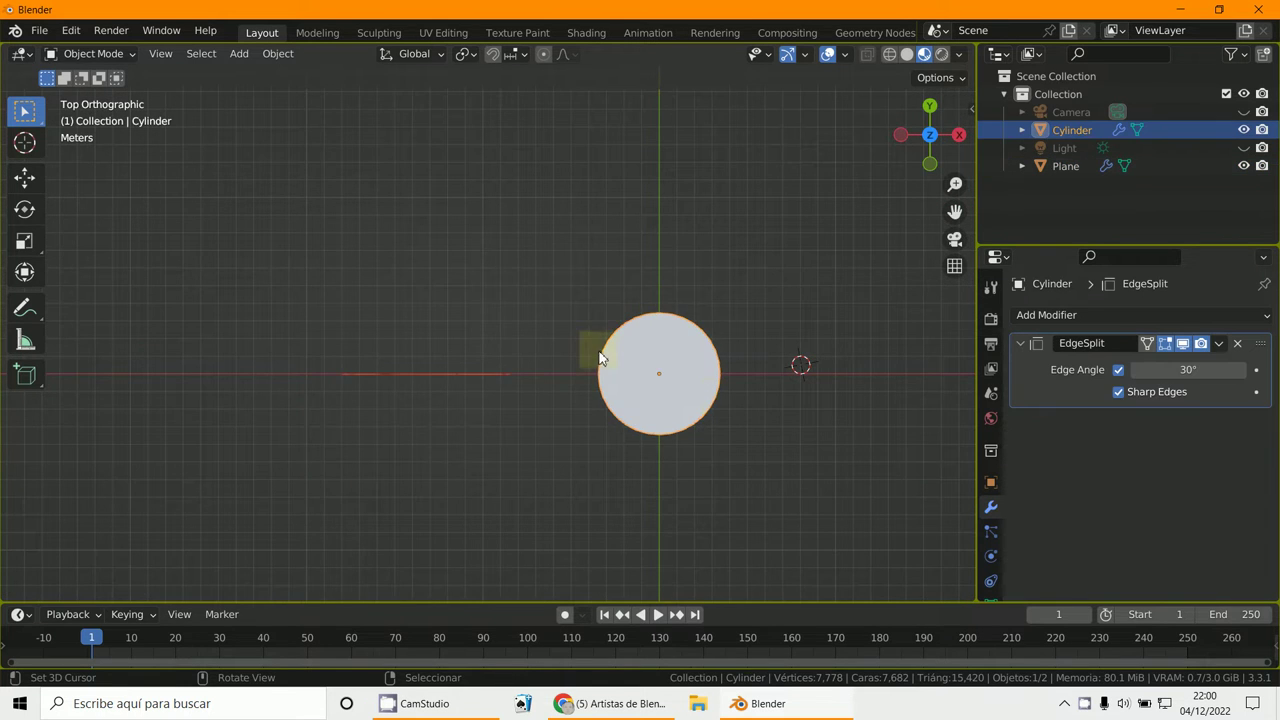
{"action": "middle_click_drag", "start_coordinate": [674, 379], "coordinate": [585, 368], "text": "shift"}
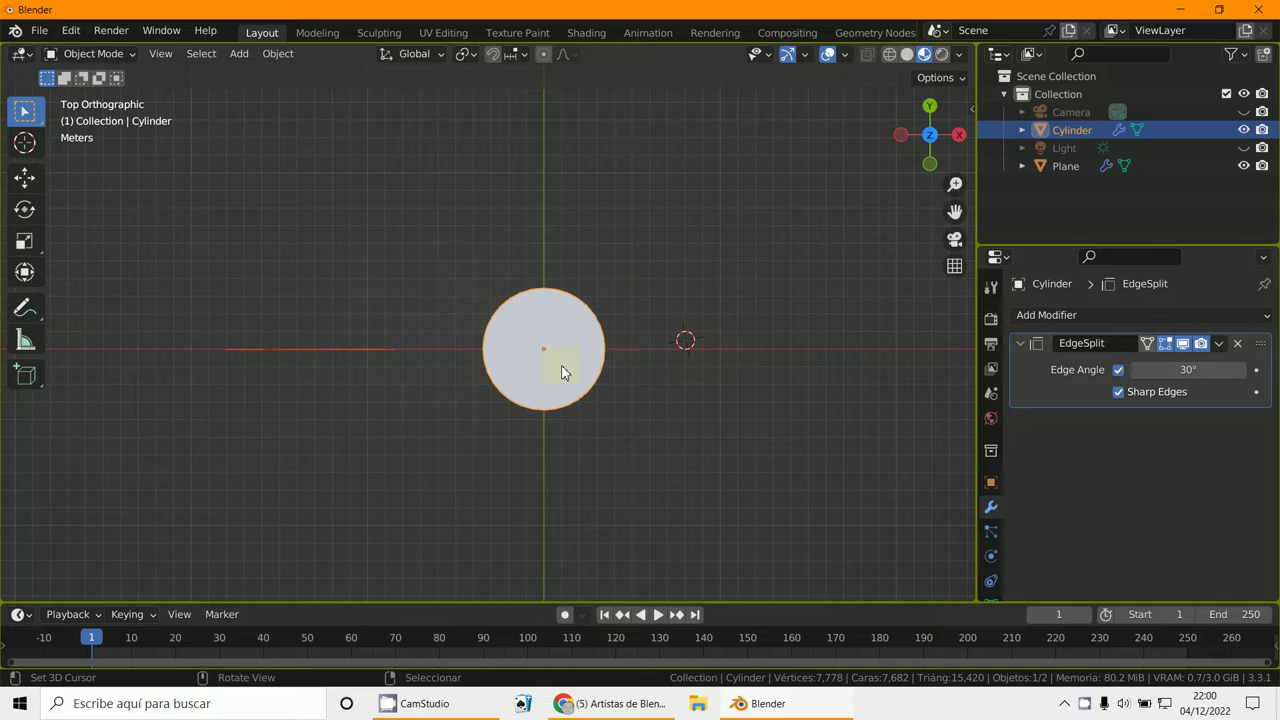
{"action": "key", "text": "shift+s"}
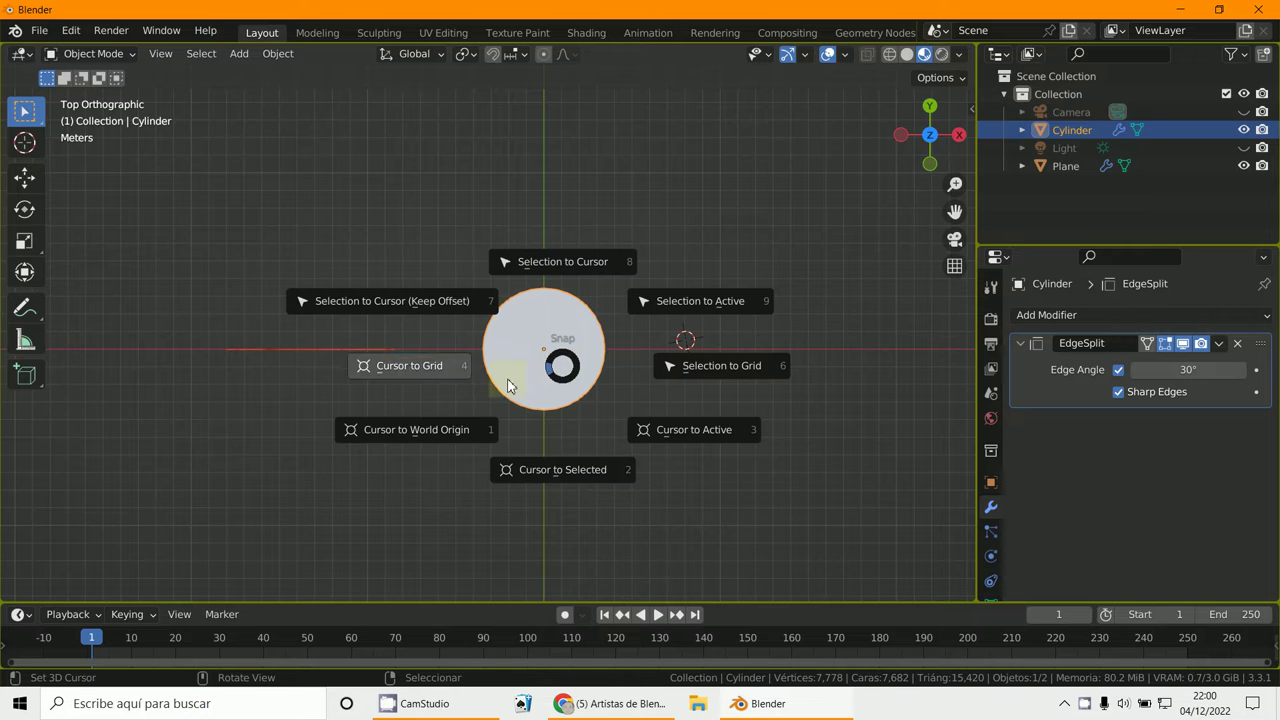
{"action": "left_click", "coordinate": [566, 473]}
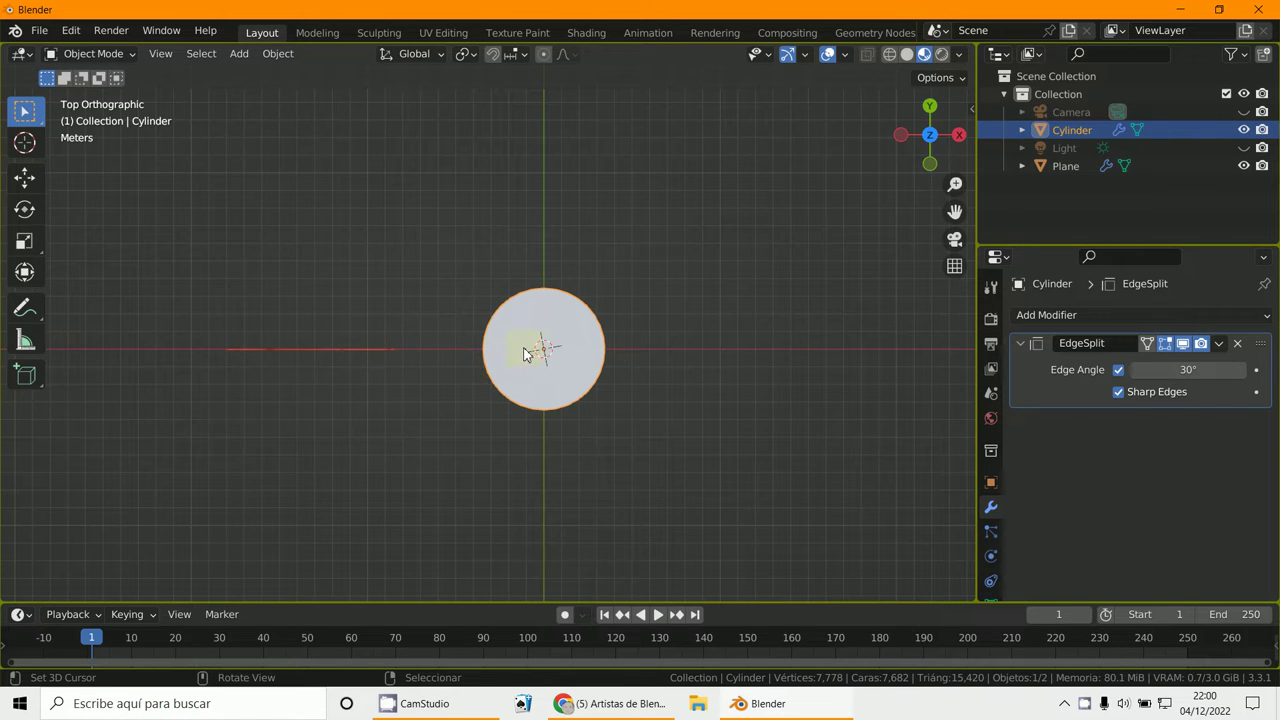
- Add a Bezier circle at the 3D cursor and scale it by about 3.78 to sit just outside the cylinder
{"action": "left_click", "coordinate": [239, 53]}
{"action": "mouse_move", "coordinate": [262, 93]}
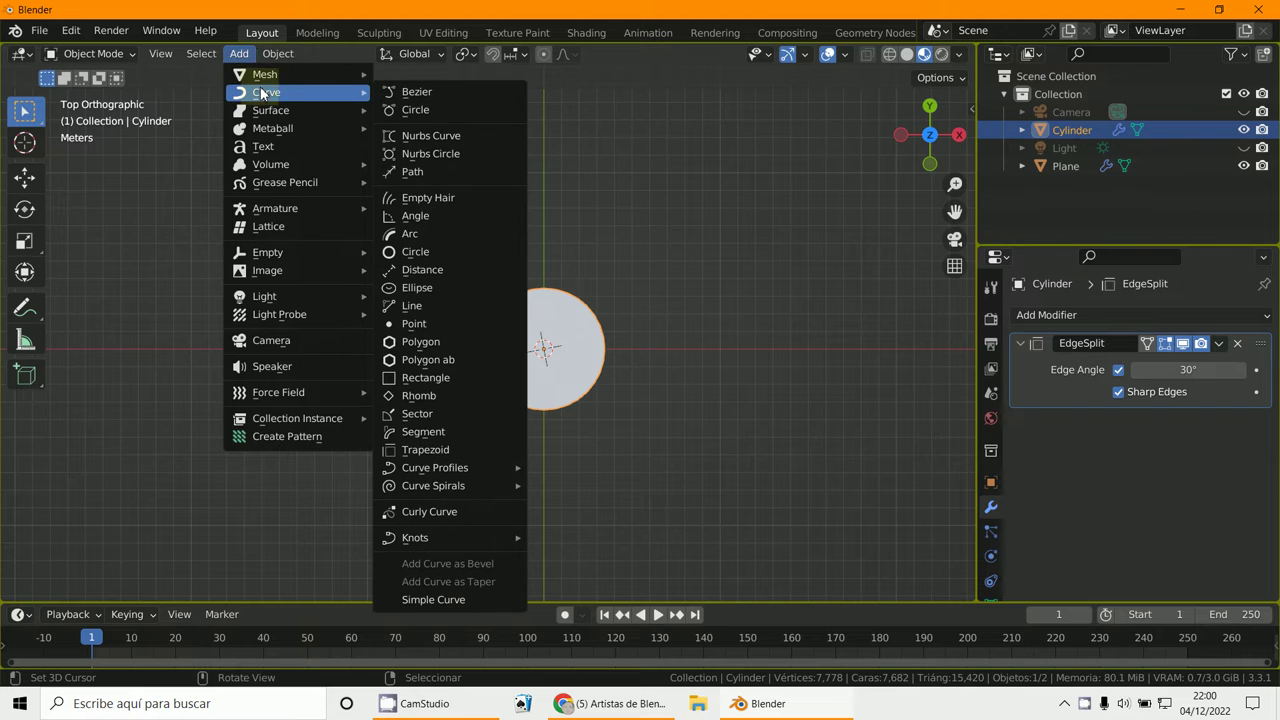
{"action": "left_click", "coordinate": [427, 108]}
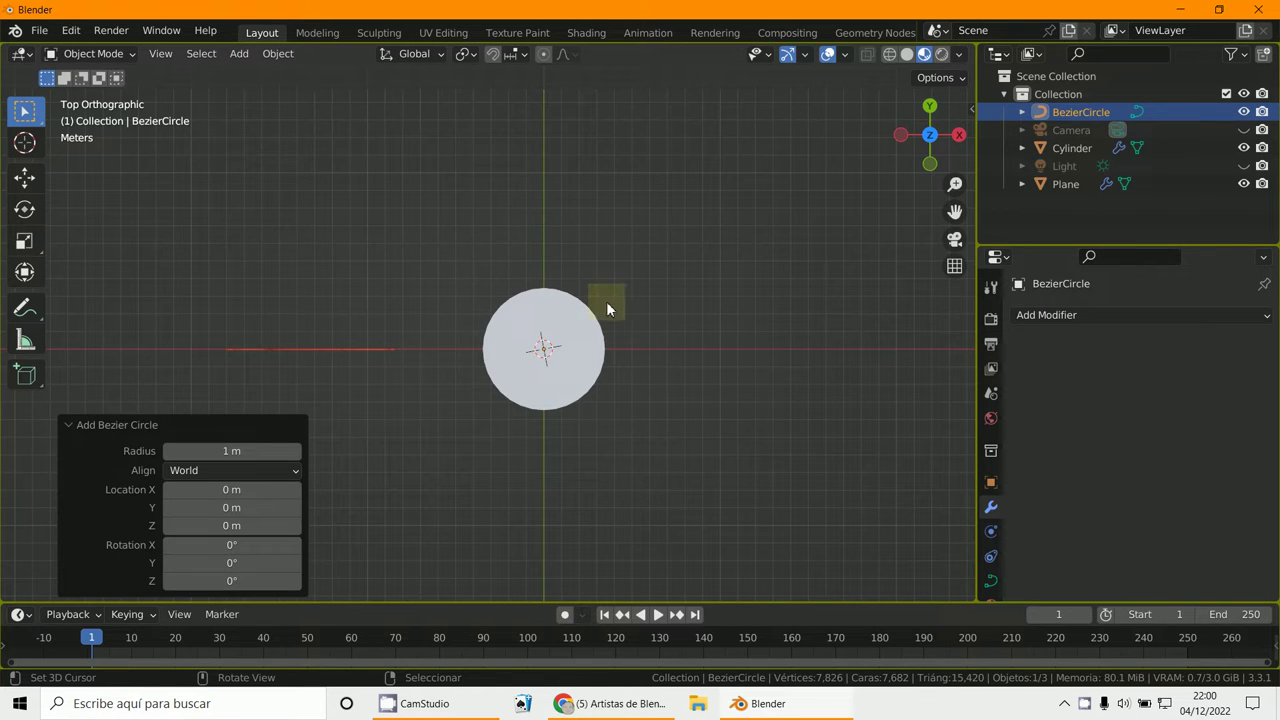
{"action": "key", "text": "s"}
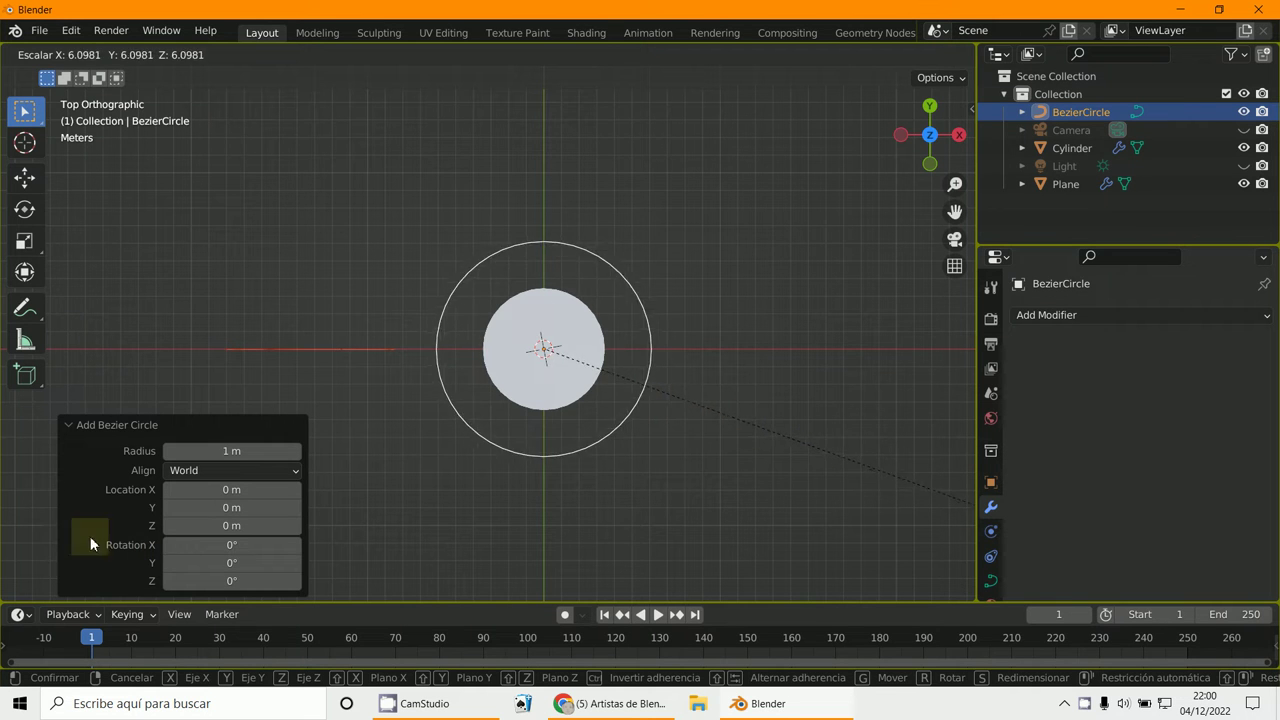
{"action": "left_click", "coordinate": [882, 481]}
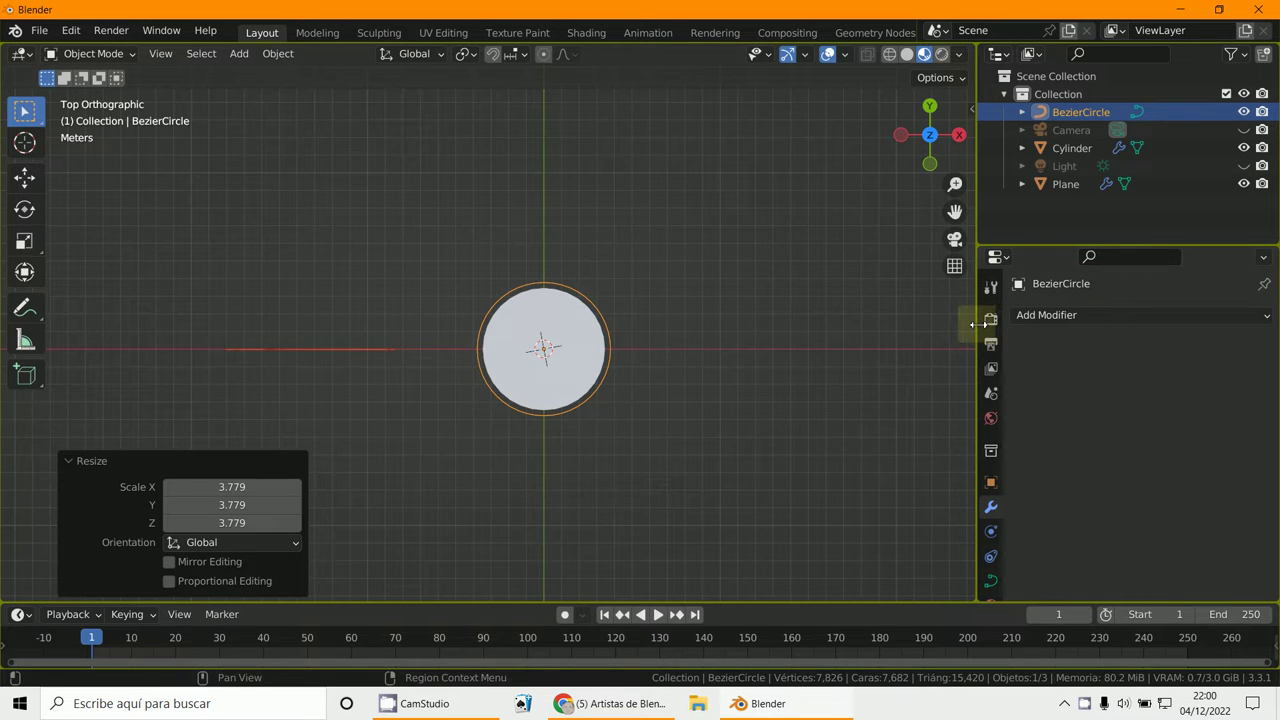
- Rename the Bezier circle's curve data as circle
{"action": "left_click_drag", "start_coordinate": [984, 333], "coordinate": [851, 330]}
{"action": "left_click", "coordinate": [863, 582]}
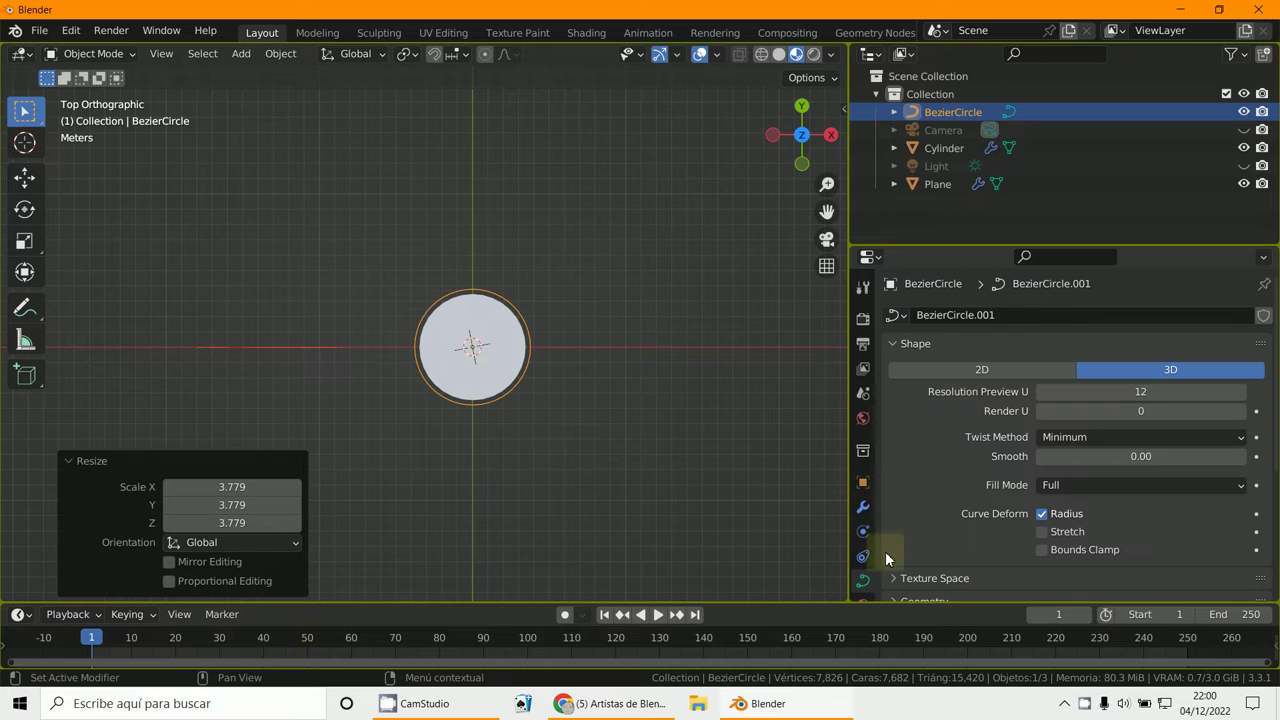
{"action": "left_click", "coordinate": [999, 318]}
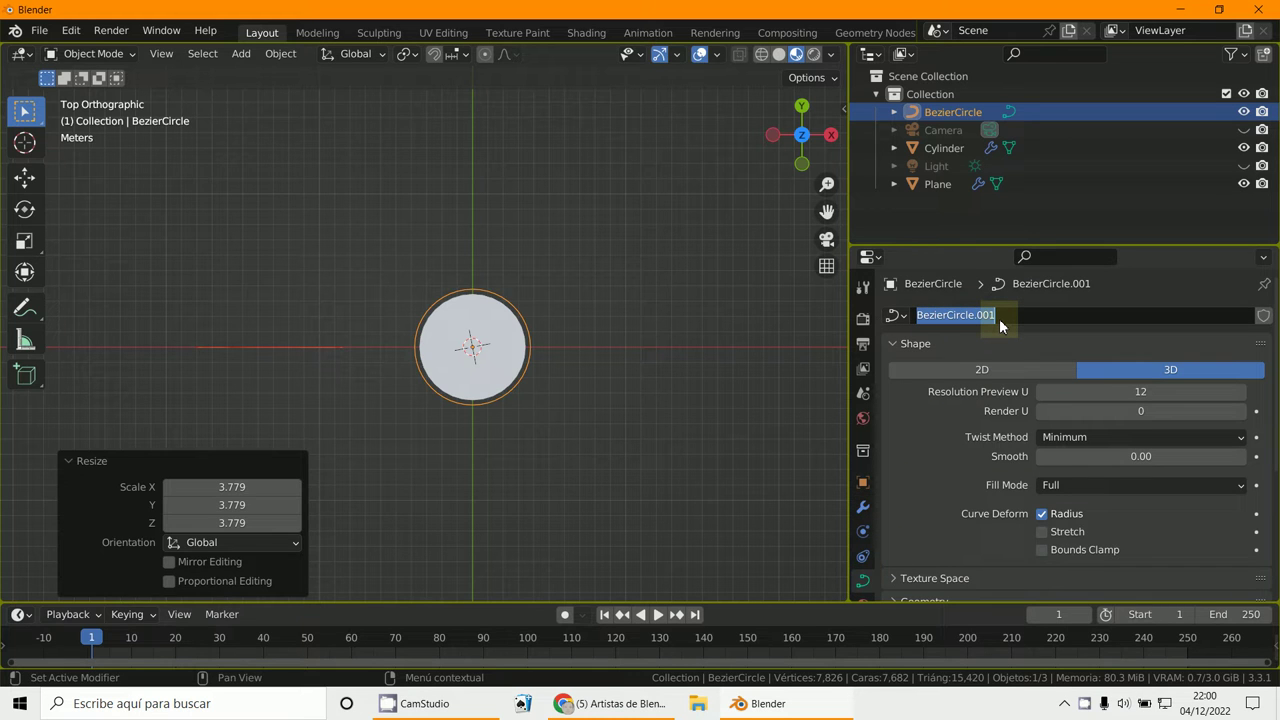
{"action": "type", "text": "c"}
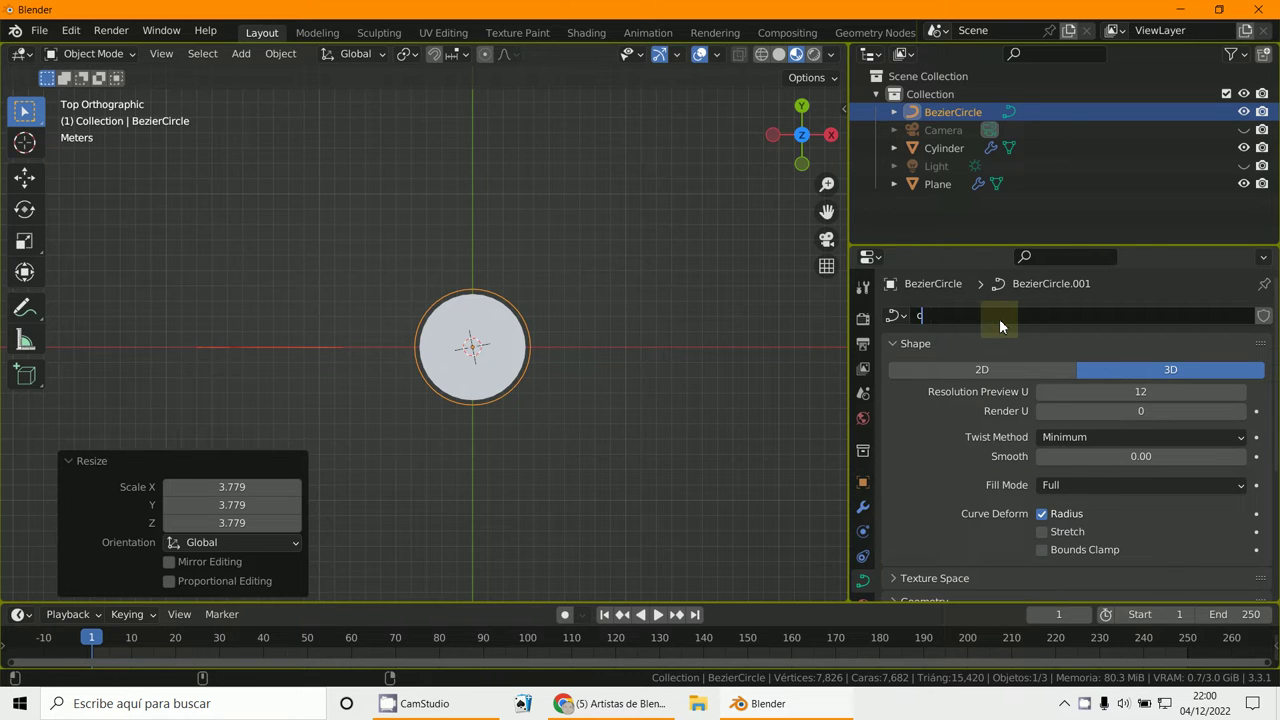
{"action": "type", "text": "ircle"}
{"action": "key", "text": "Return"}
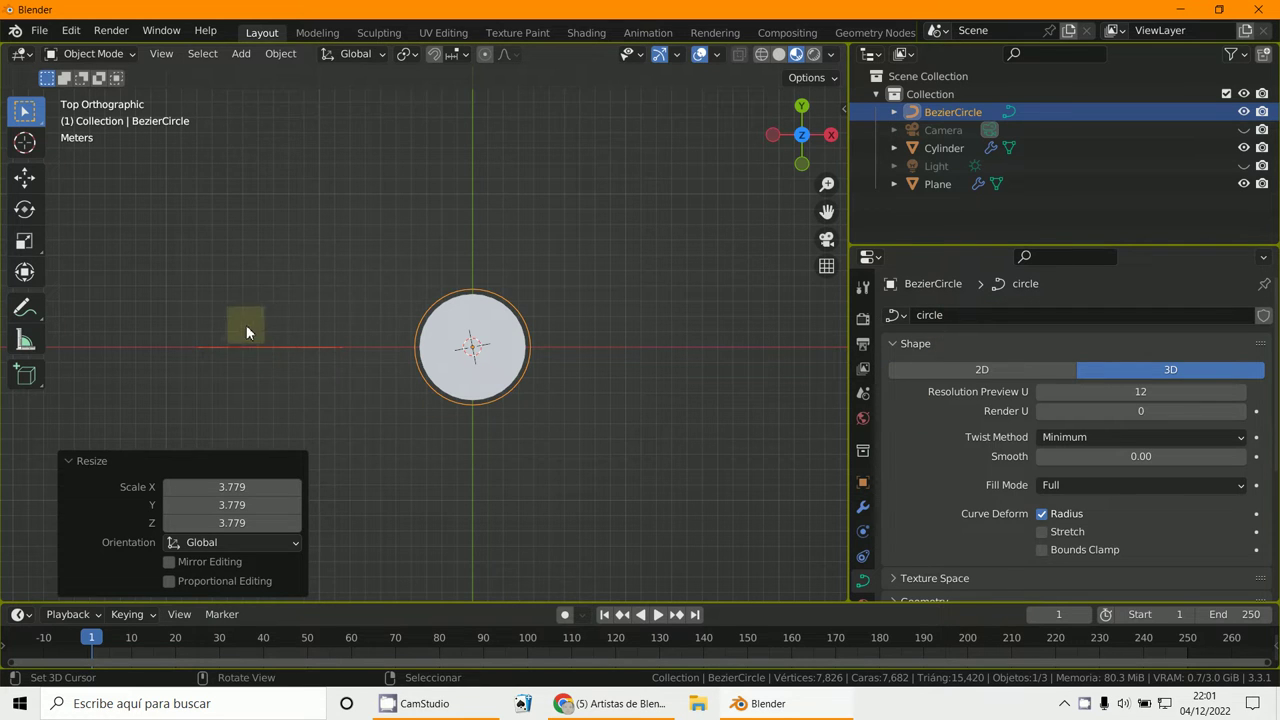
- Select the red plane shape and clear its location to place it at the cylinder's centre
{"action": "left_click", "coordinate": [265, 348]}
{"action": "key", "text": "KP_1"}
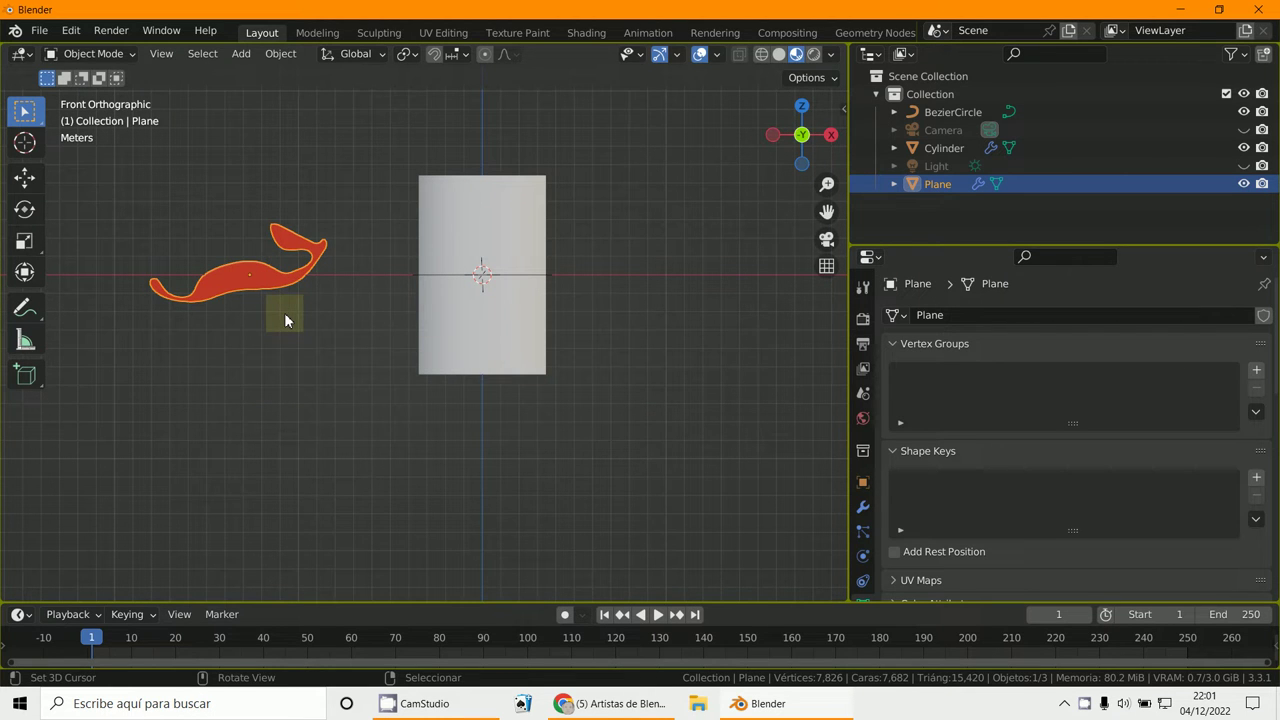
{"action": "key", "text": "alt+g"}
{"action": "middle_click_drag", "start_coordinate": [285, 320], "coordinate": [262, 360]}
{"action": "middle_click_drag", "start_coordinate": [426, 337], "coordinate": [618, 315]}
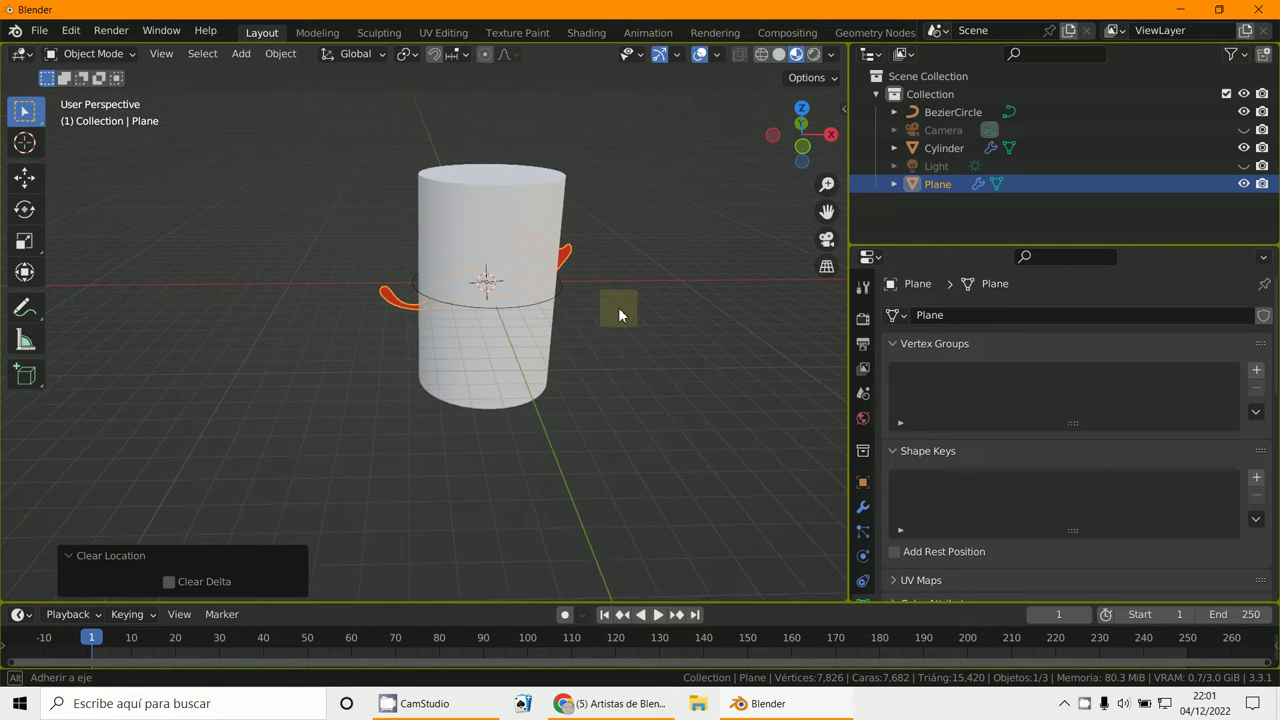
{"action": "scroll", "coordinate": [411, 300], "scroll_direction": "up", "scroll_amount": 1}
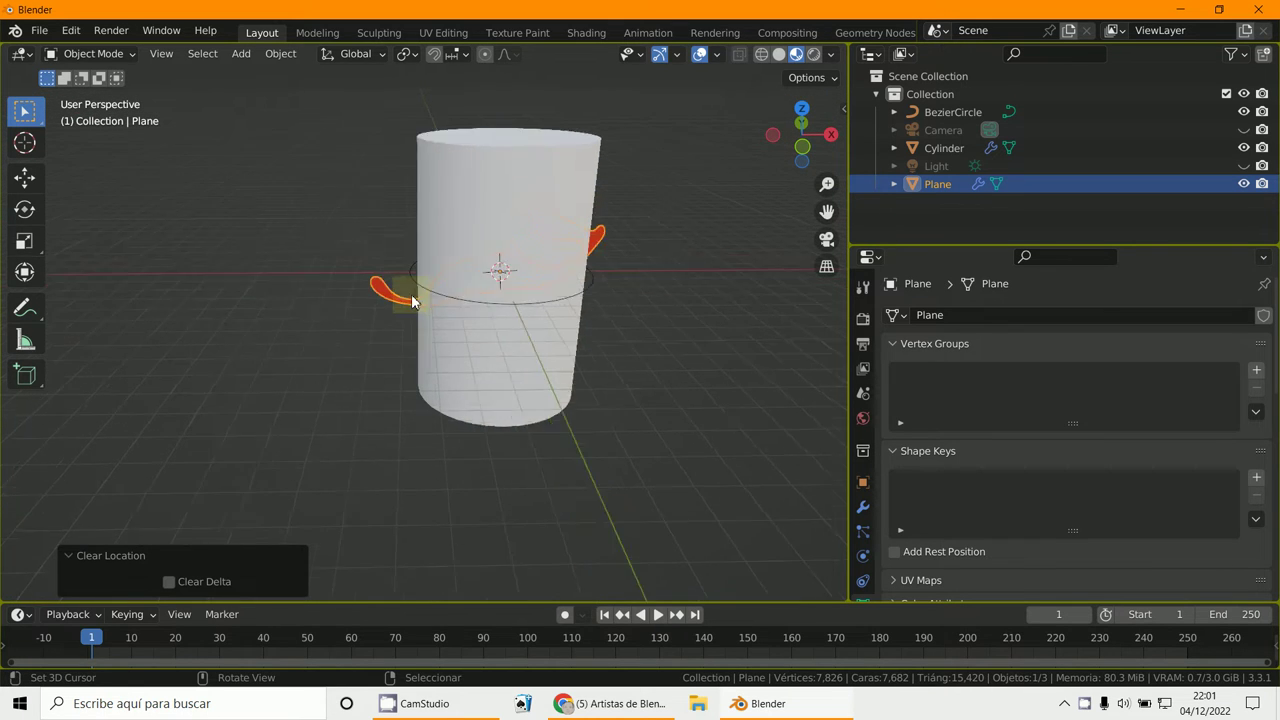
{"action": "scroll", "coordinate": [338, 262], "scroll_direction": "up", "scroll_amount": 3}
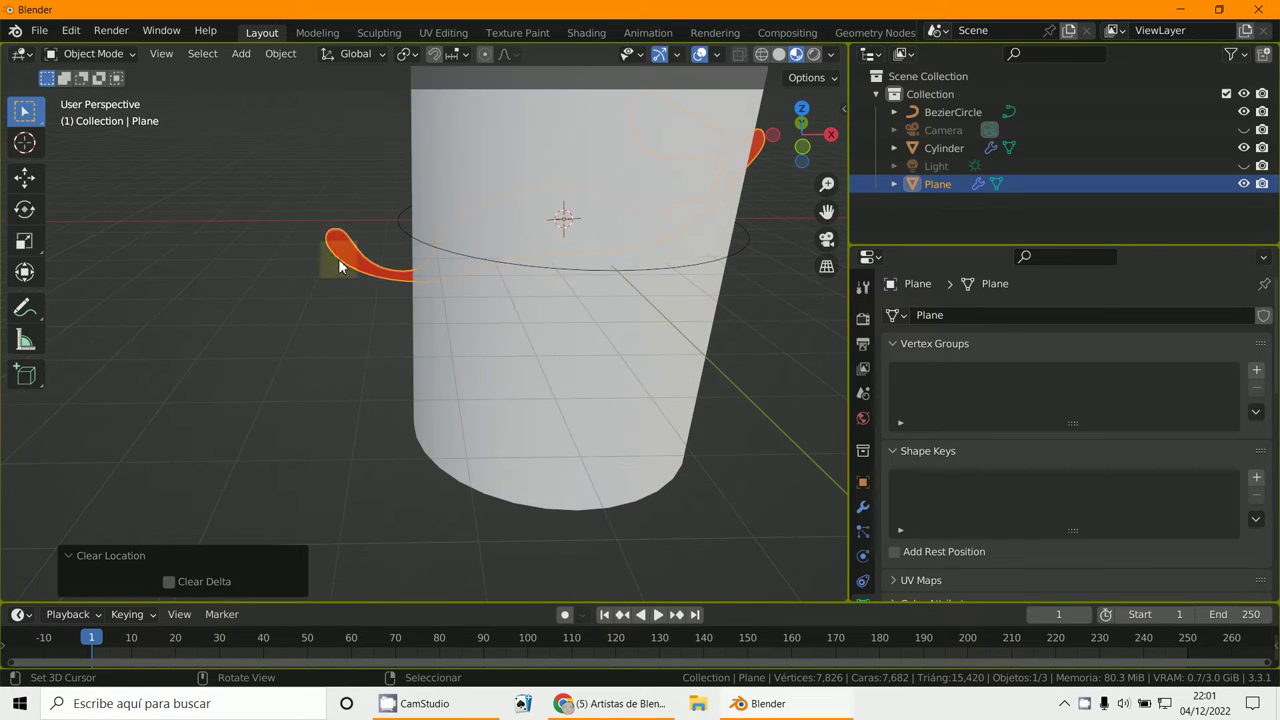
- Remove the Subdivision, EdgeSplit, Curve and Solidify modifiers from the red plane
{"action": "left_click", "coordinate": [864, 511]}
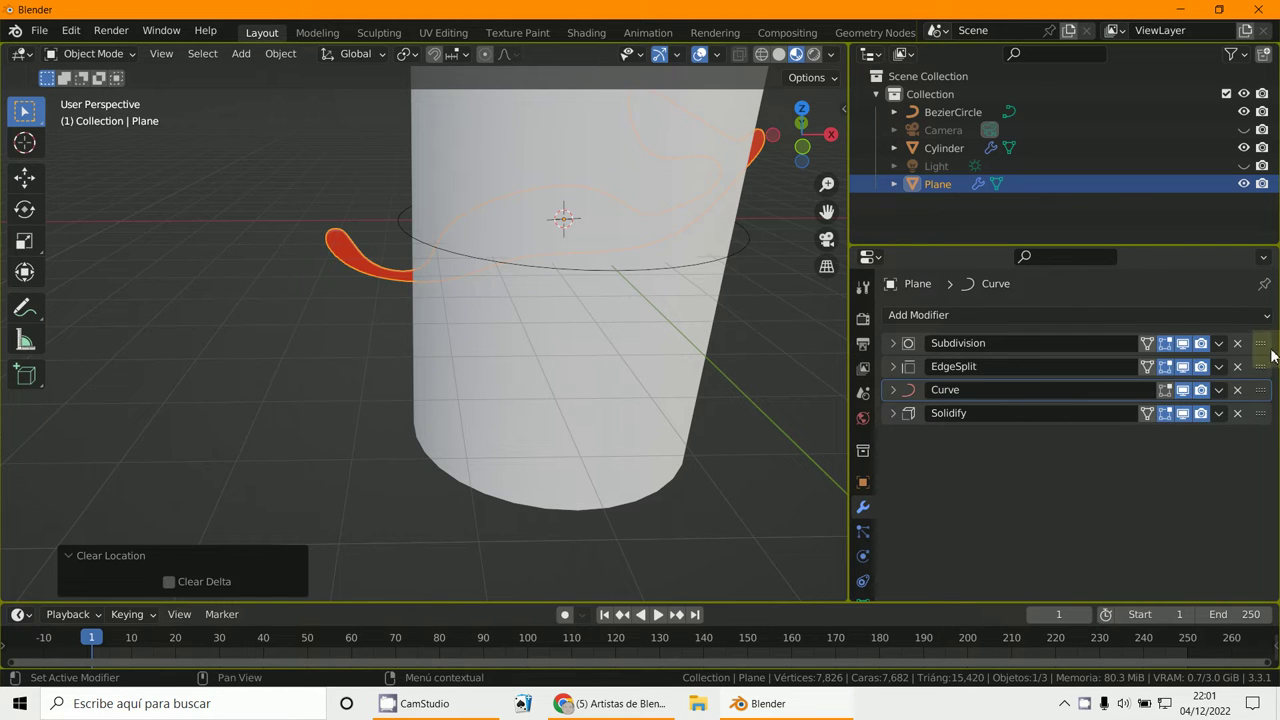
{"action": "left_click", "coordinate": [1238, 343]}
{"action": "left_click", "coordinate": [1238, 343]}
{"action": "left_click", "coordinate": [1238, 343]}
{"action": "left_click", "coordinate": [1237, 343]}
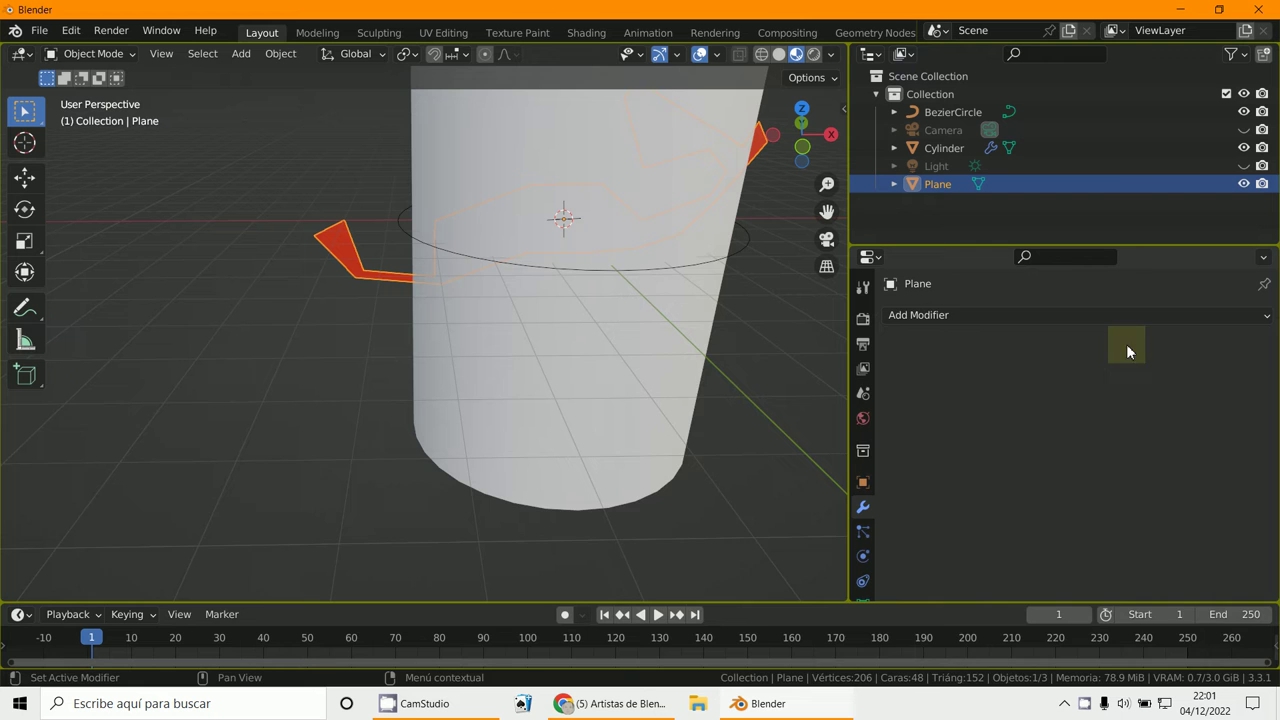
- Add a Curve modifier to the red plane with BezierCircle as its curve object
{"action": "left_click", "coordinate": [1044, 321]}
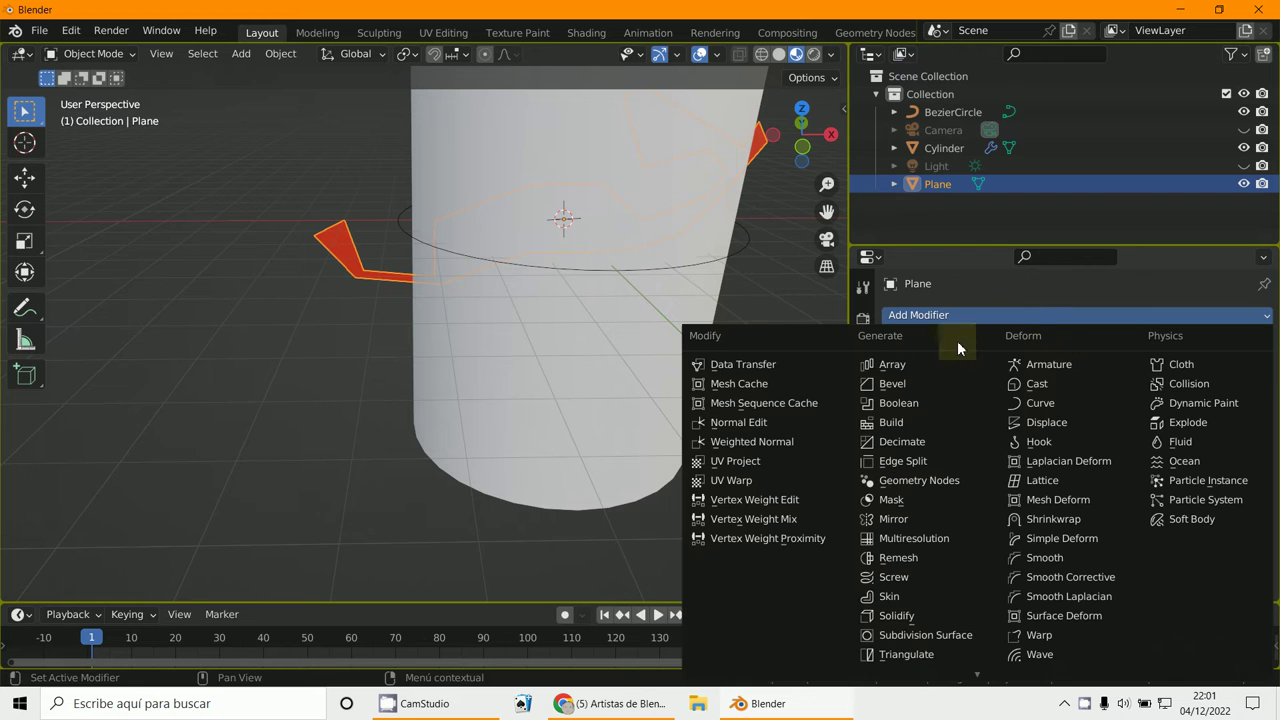
{"action": "left_click", "coordinate": [1057, 412]}
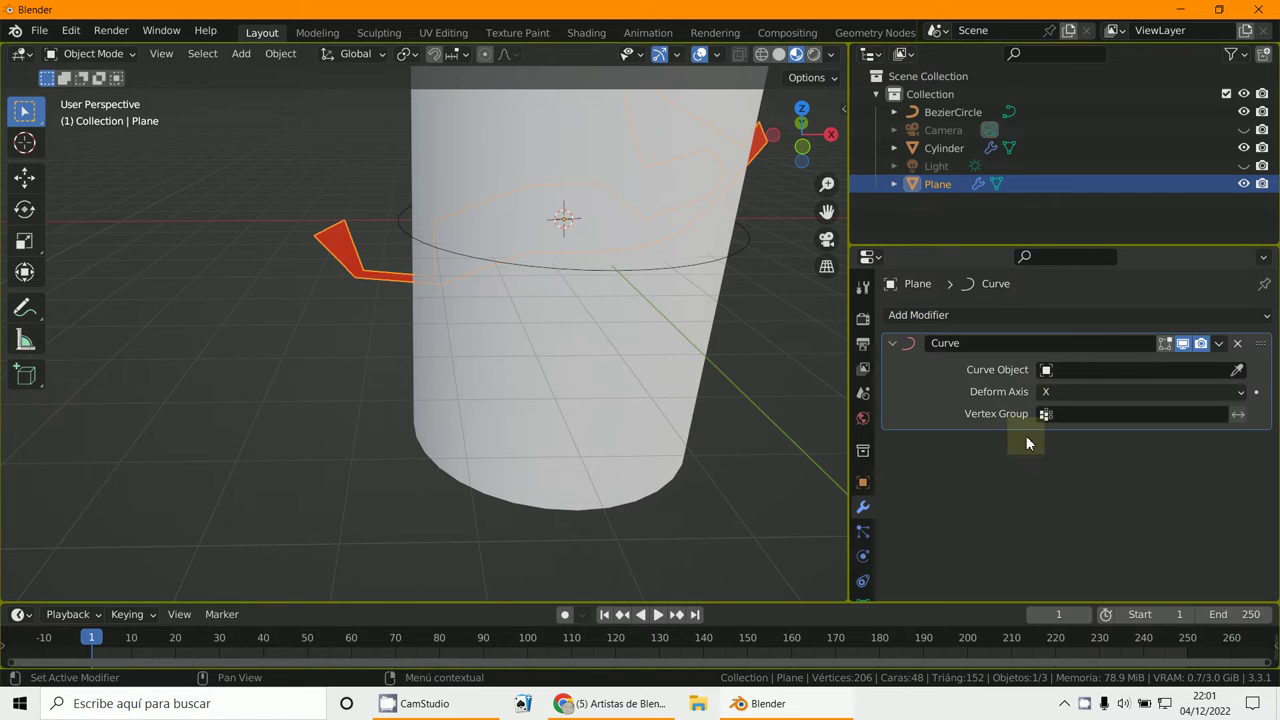
{"action": "left_click", "coordinate": [1050, 370]}
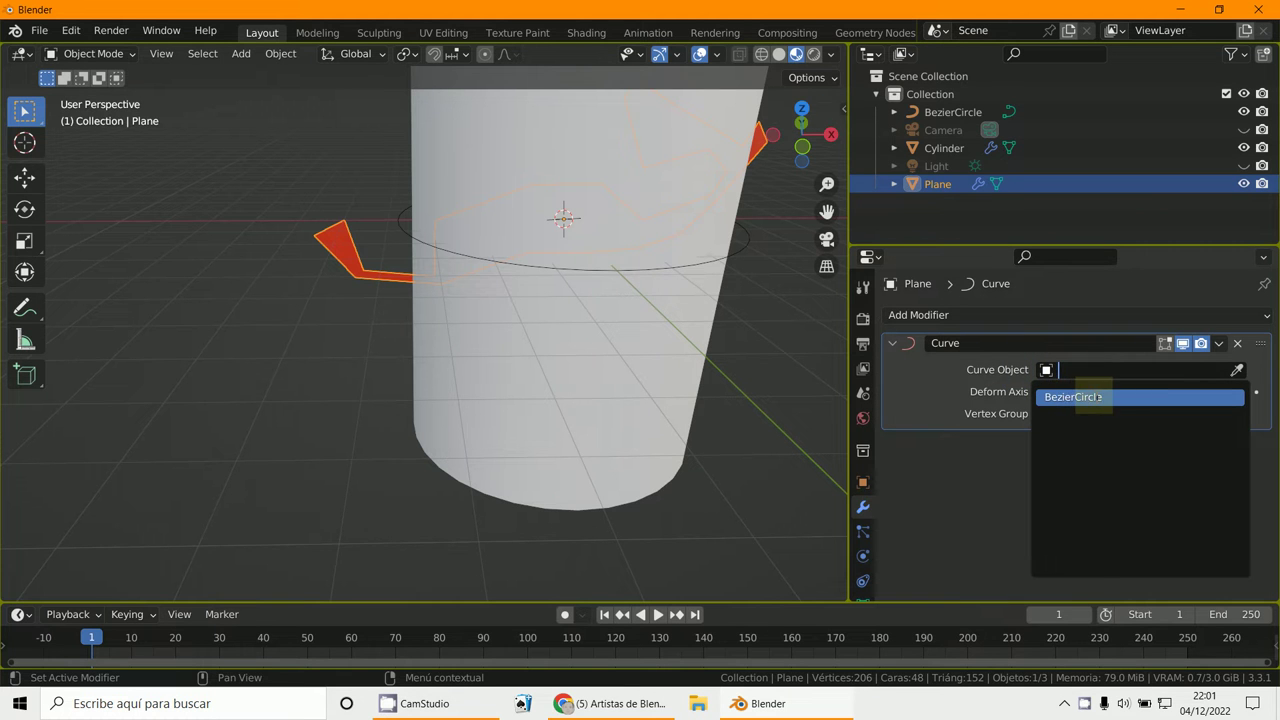
{"action": "left_click", "coordinate": [1097, 397]}
{"action": "middle_click_drag", "start_coordinate": [689, 256], "coordinate": [660, 300]}
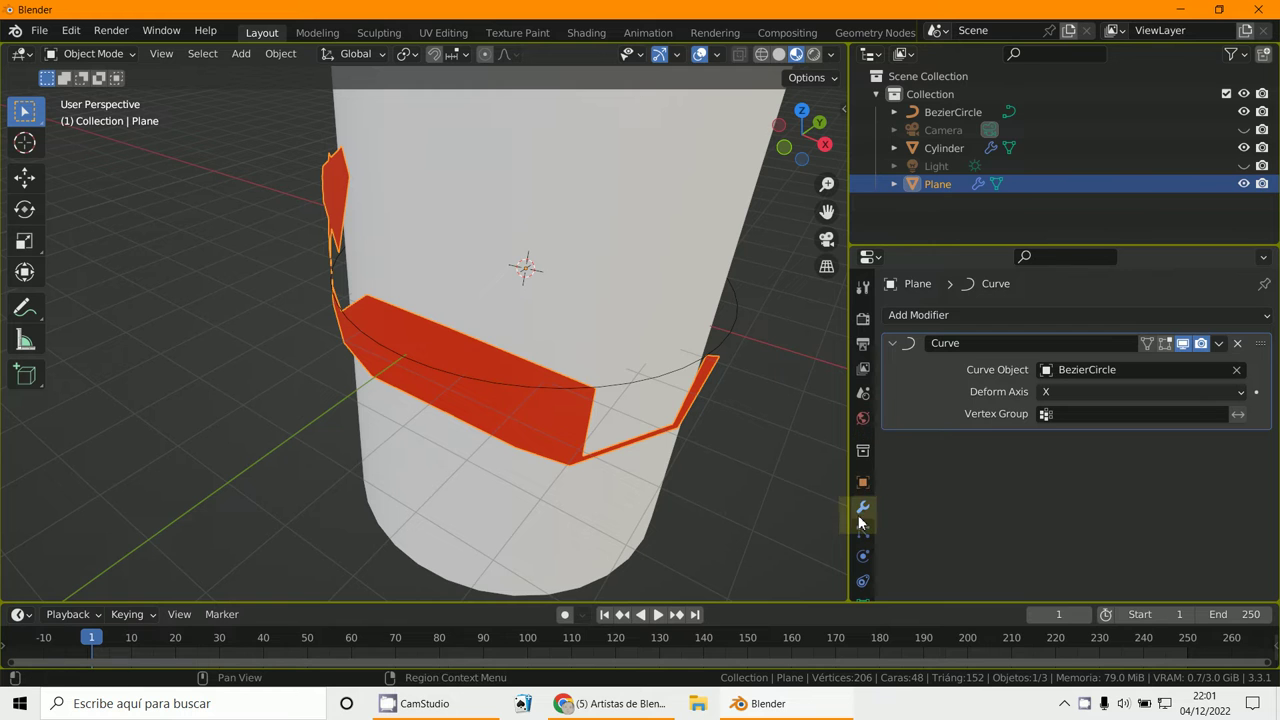
- Add a Solidify modifier to the red plane and collapse its settings
{"action": "left_click", "coordinate": [952, 316]}
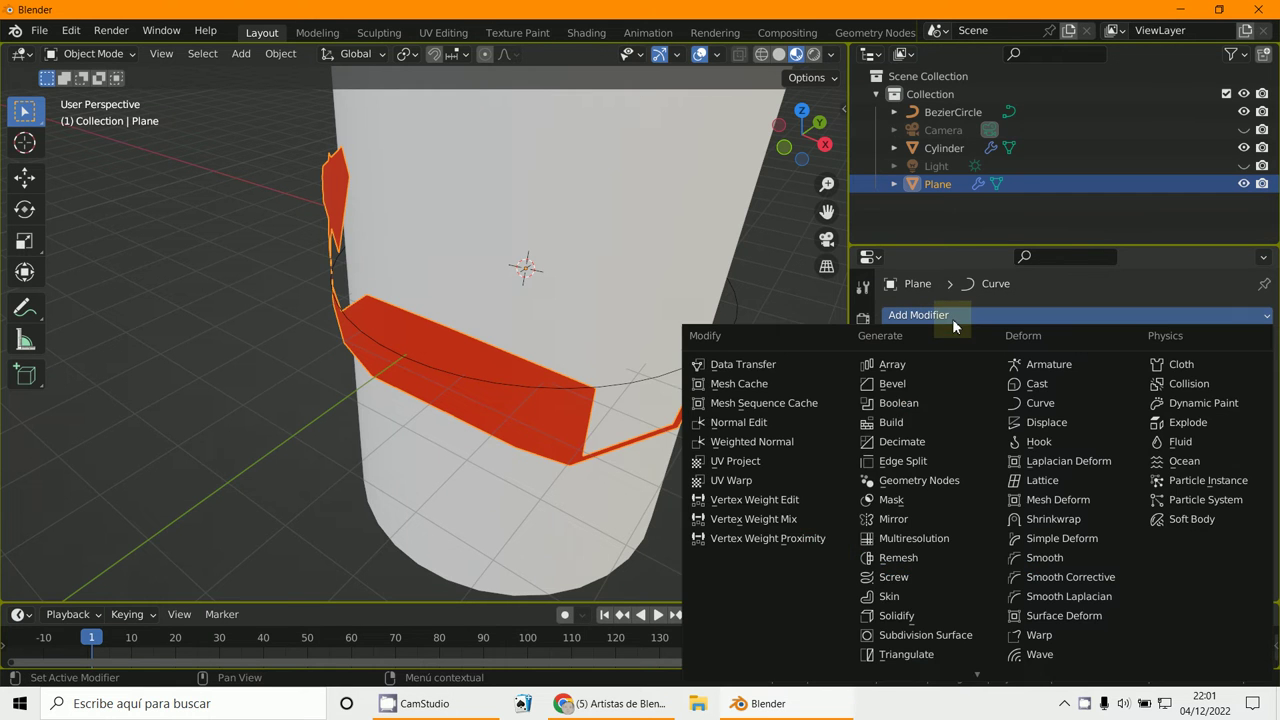
{"action": "left_click", "coordinate": [895, 615]}
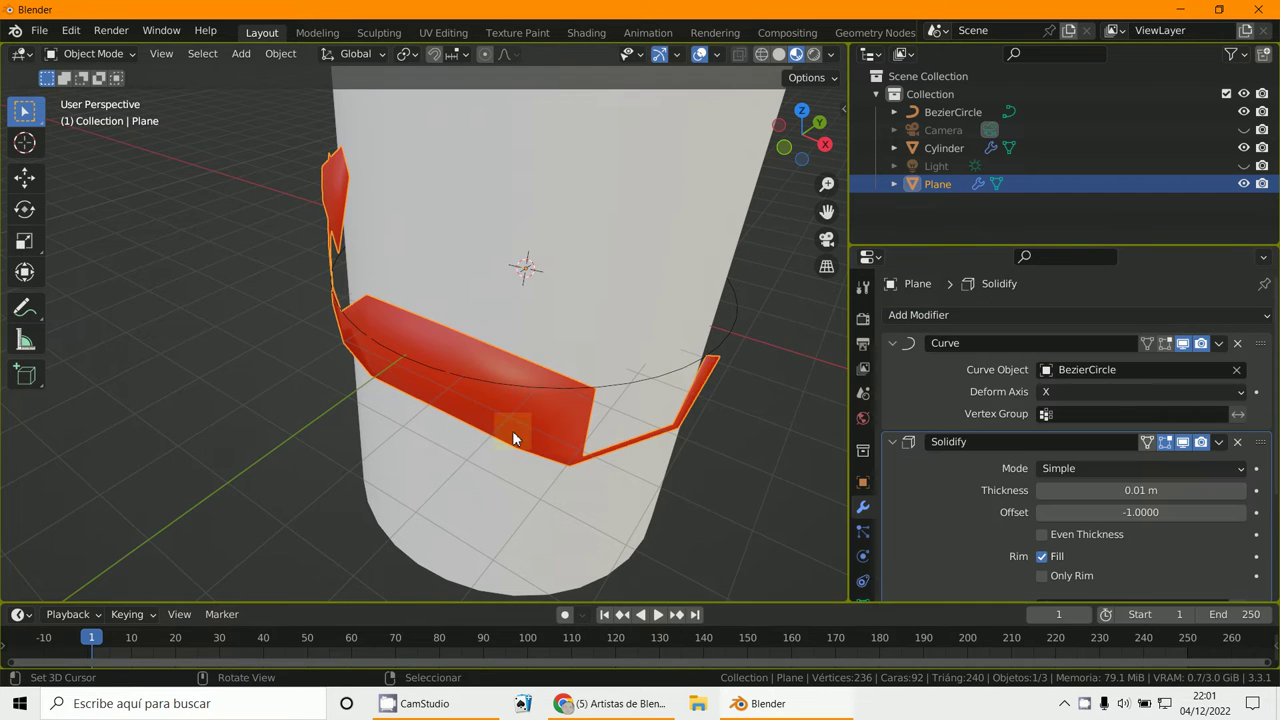
{"action": "left_click", "coordinate": [900, 444]}
- Add a Subdivision Surface modifier to the red plane and raise its viewport and render levels
{"action": "left_click", "coordinate": [948, 316]}
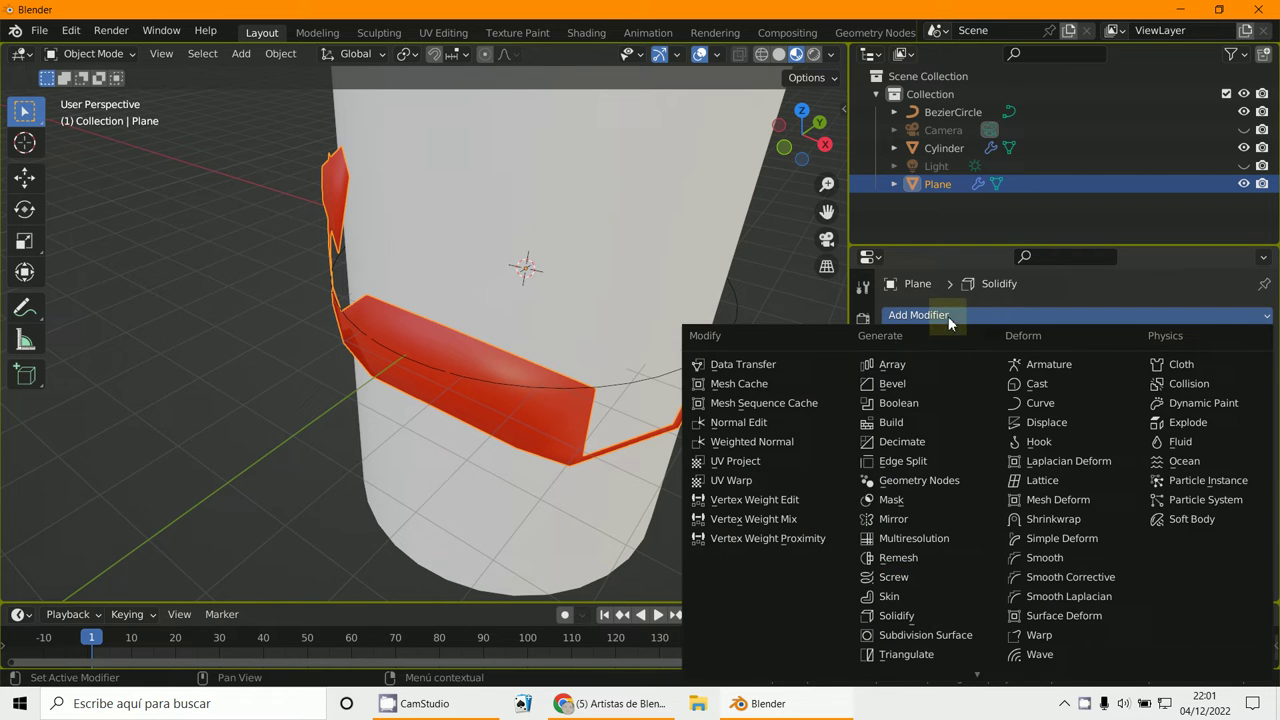
{"action": "left_click", "coordinate": [889, 634]}
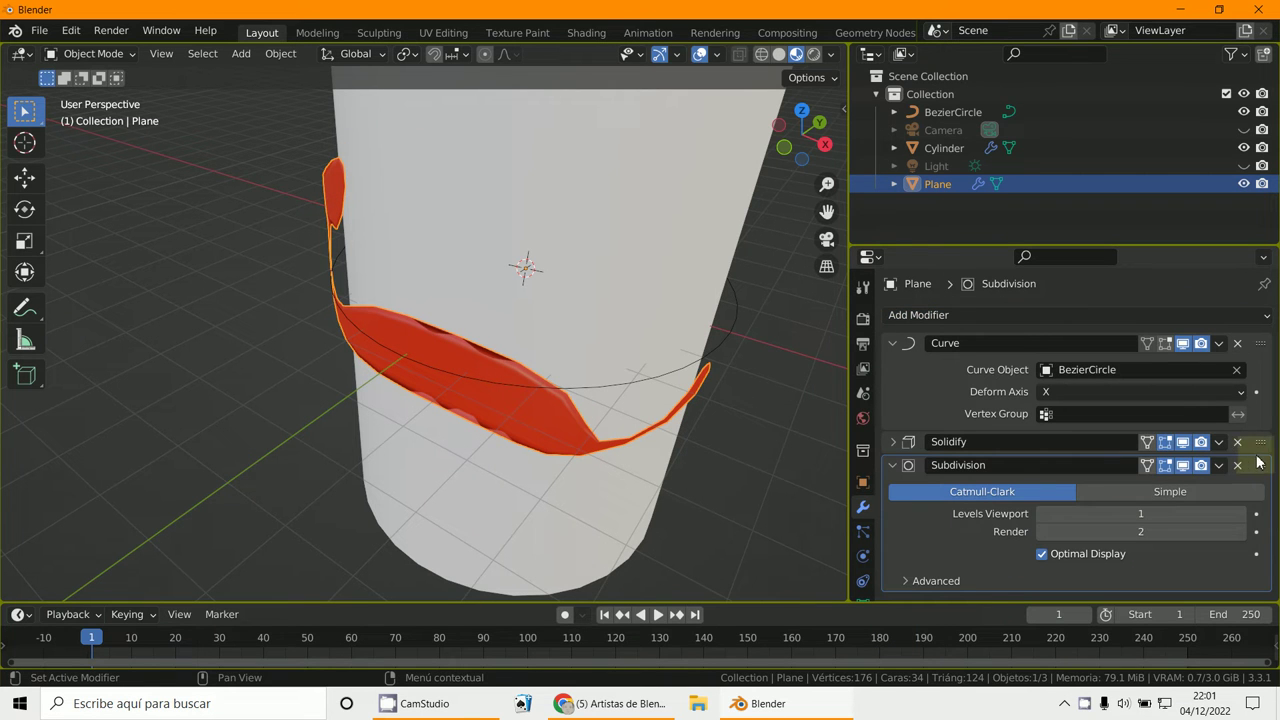
{"action": "left_click", "coordinate": [1240, 515]}
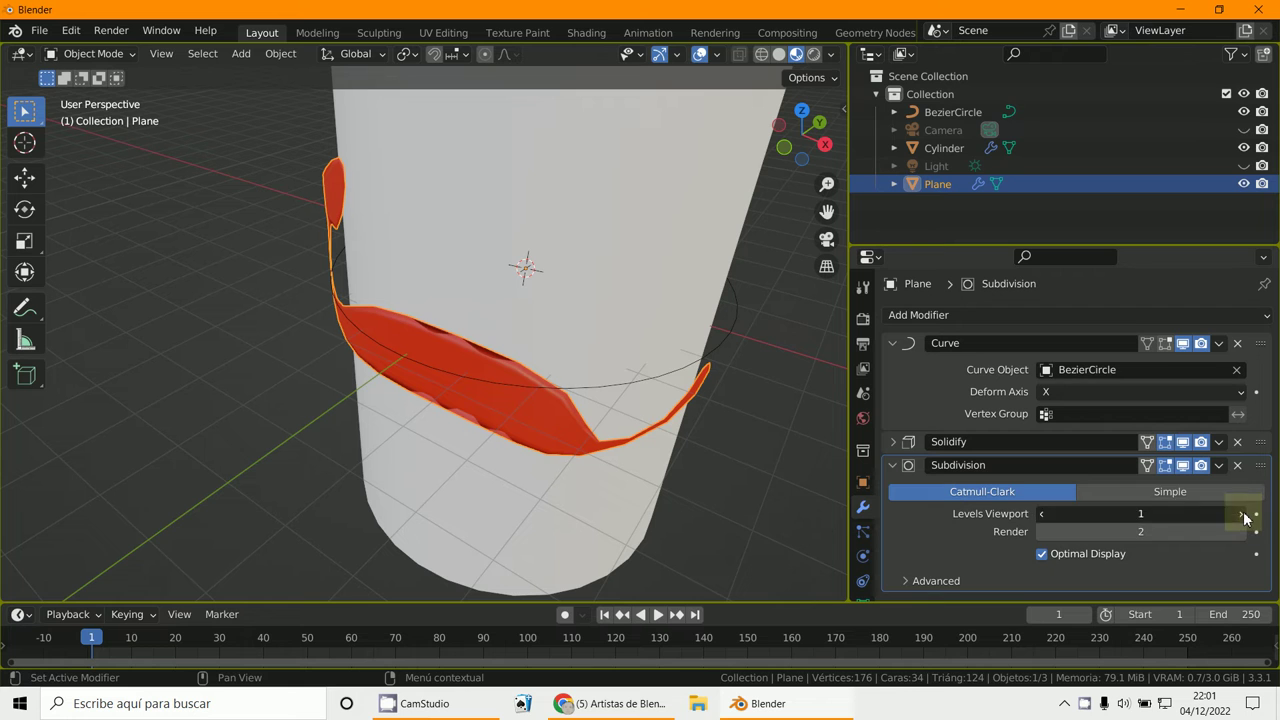
{"action": "left_click", "coordinate": [1240, 516]}
{"action": "left_click", "coordinate": [1240, 533]}
- Move the Subdivision modifier above Curve and Solidify in the stack, and collapse the Subdivision and Curve settings
{"action": "left_click_drag", "start_coordinate": [1261, 465], "coordinate": [1270, 349]}
{"action": "left_click", "coordinate": [889, 342]}
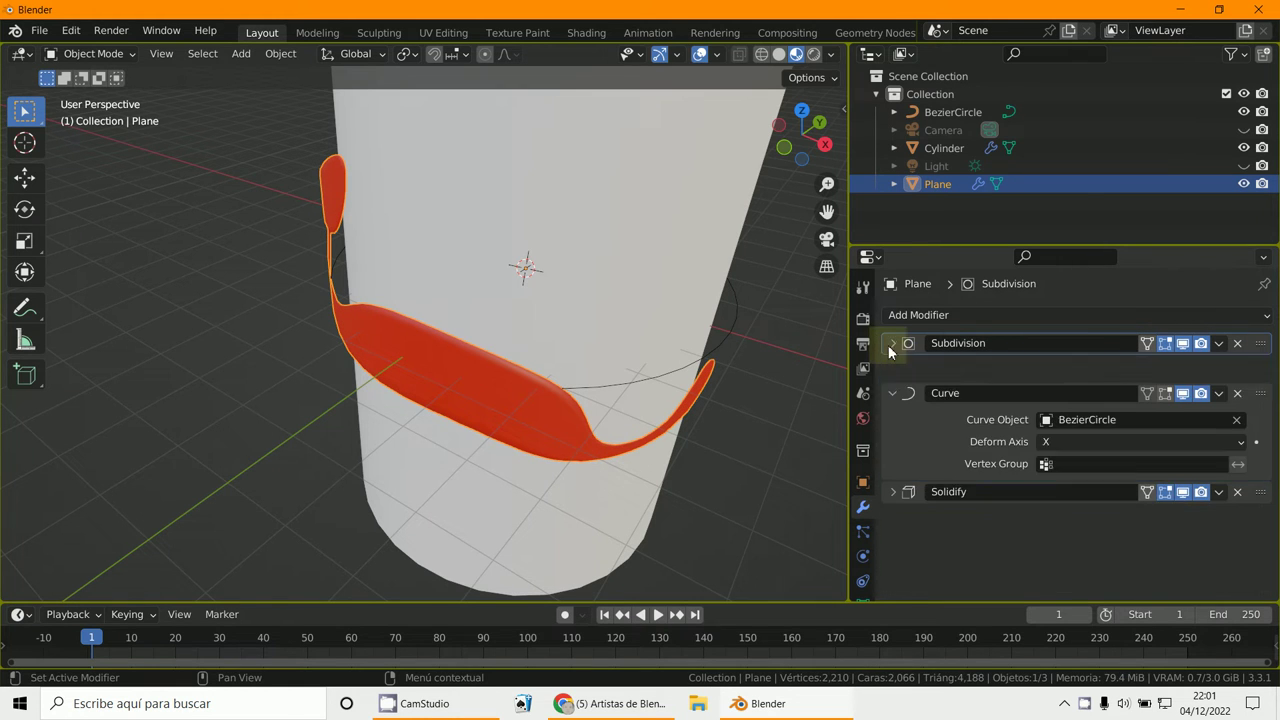
{"action": "left_click", "coordinate": [887, 367]}
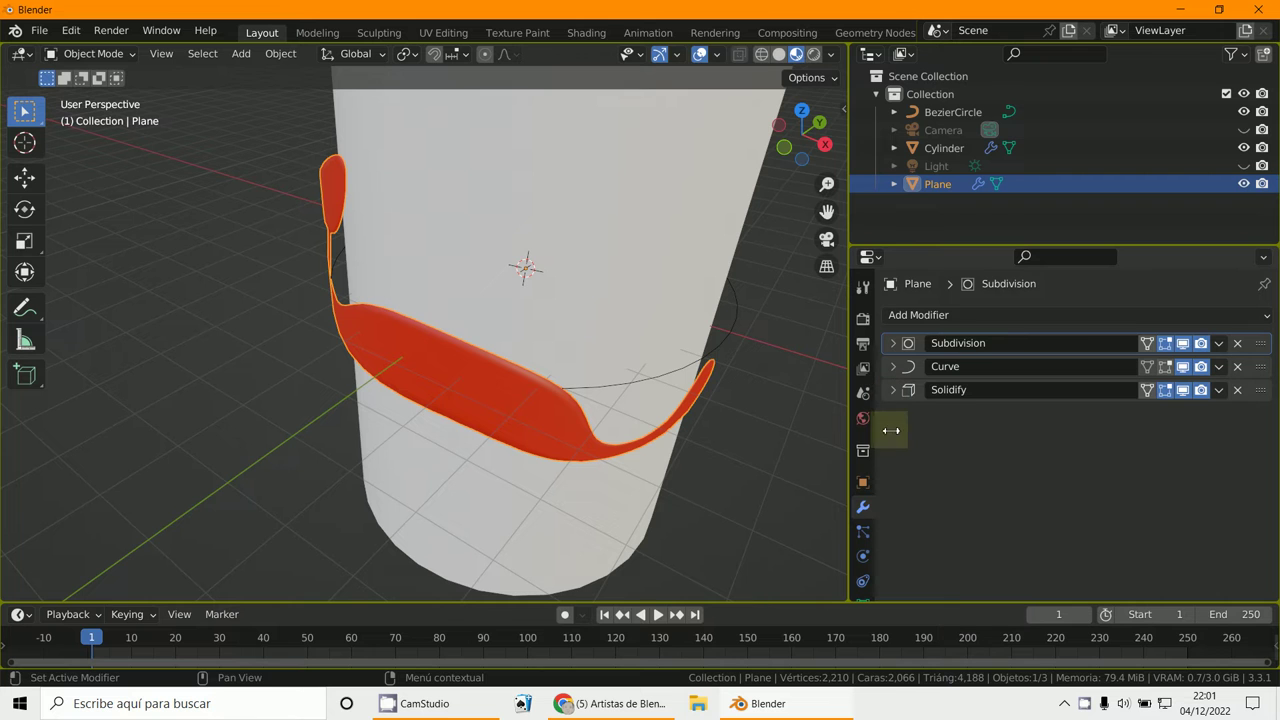
{"action": "middle_click_drag", "start_coordinate": [506, 420], "coordinate": [533, 374]}
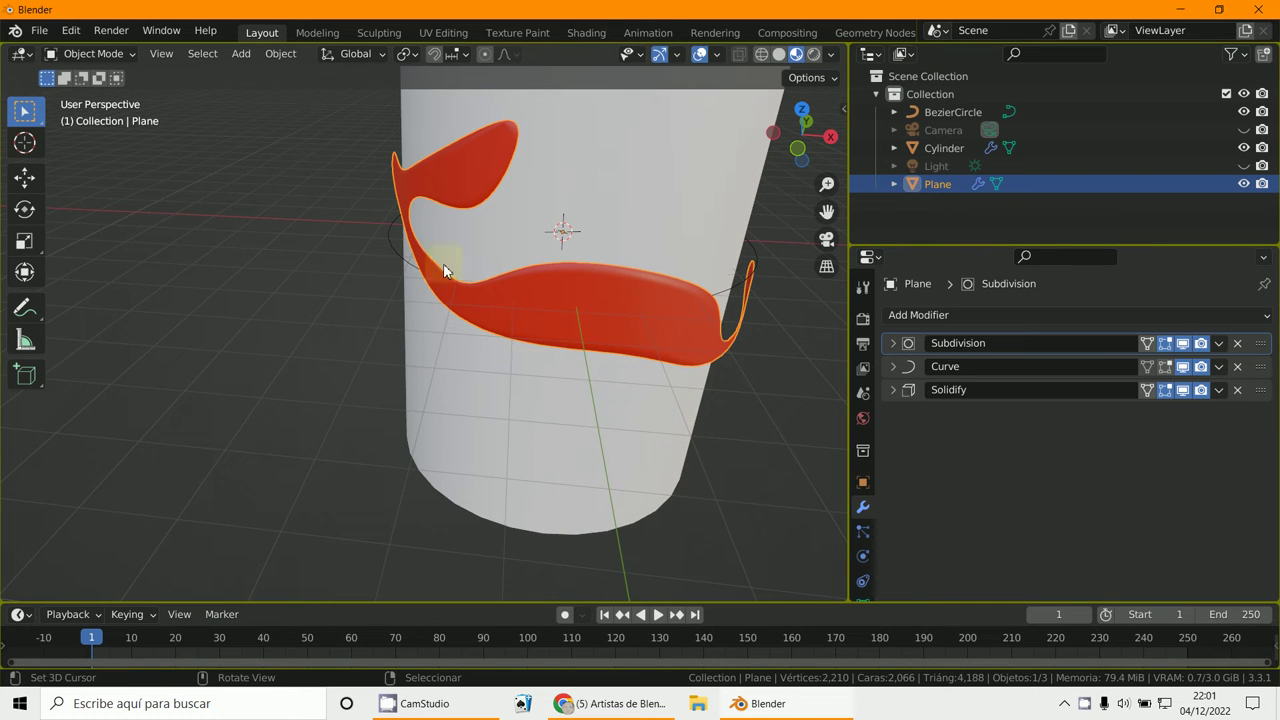
- Switch the direction of the Bezier circle's segments in Edit Mode
{"action": "left_click", "coordinate": [719, 297]}
{"action": "middle_click_drag", "start_coordinate": [719, 297], "coordinate": [734, 322]}
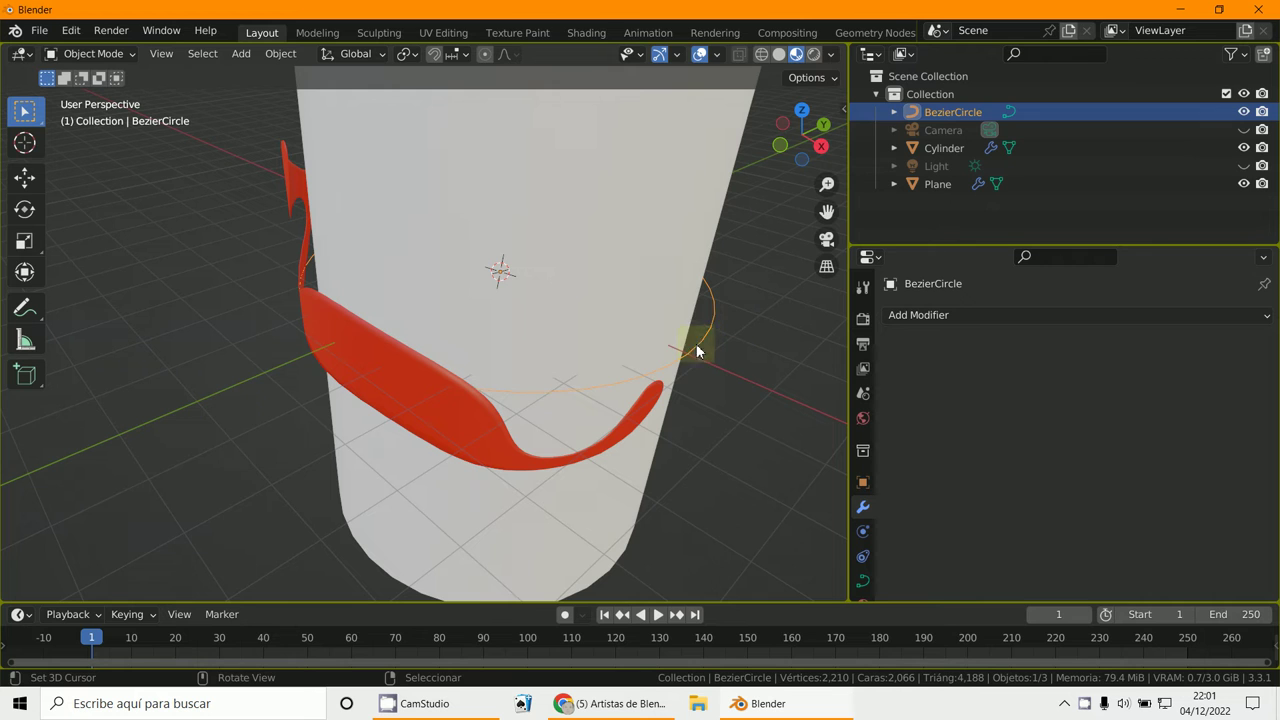
{"action": "left_click", "coordinate": [89, 54]}
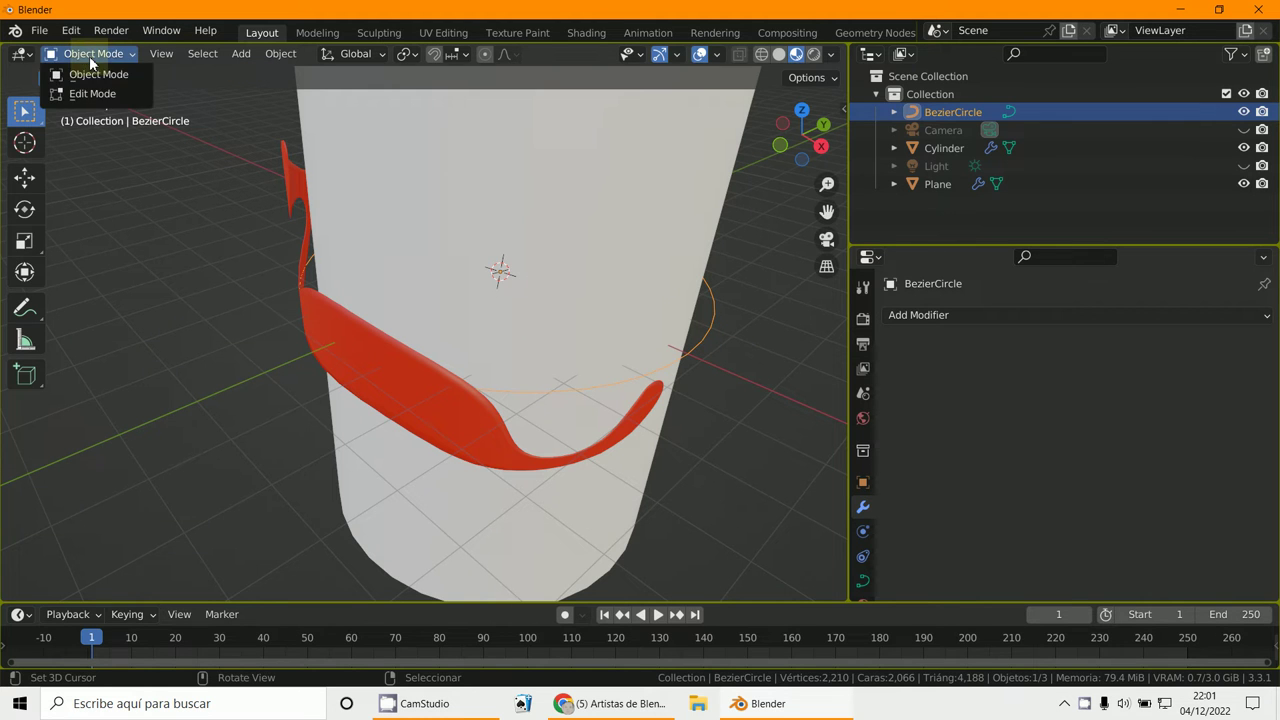
{"action": "left_click", "coordinate": [93, 94]}
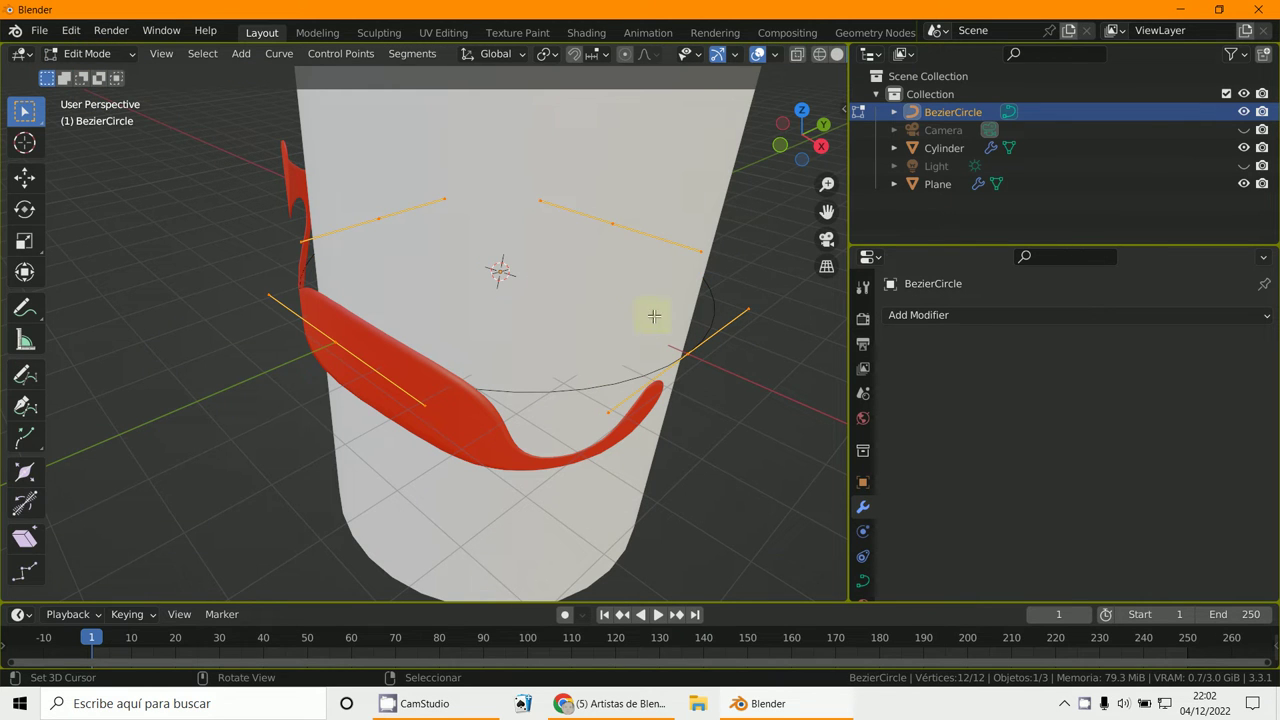
{"action": "left_click", "coordinate": [414, 53]}
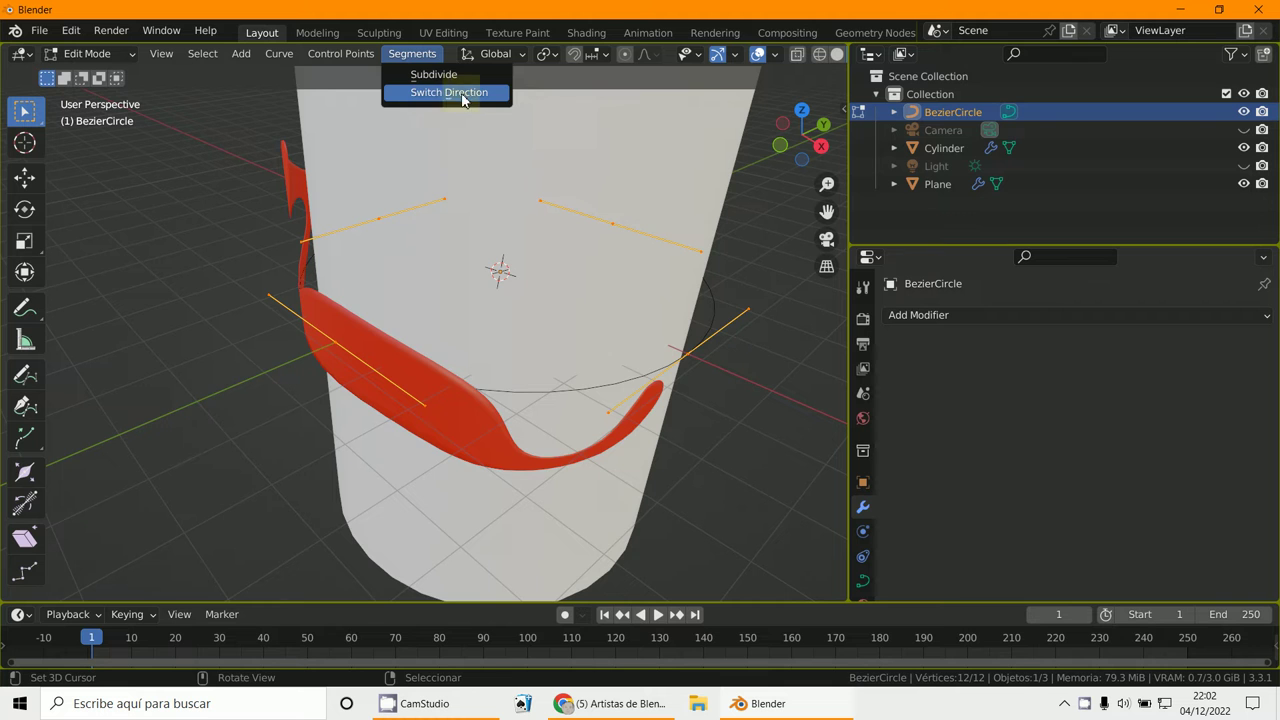
{"action": "left_click", "coordinate": [471, 93]}
{"action": "middle_click_drag", "start_coordinate": [494, 377], "coordinate": [593, 130]}
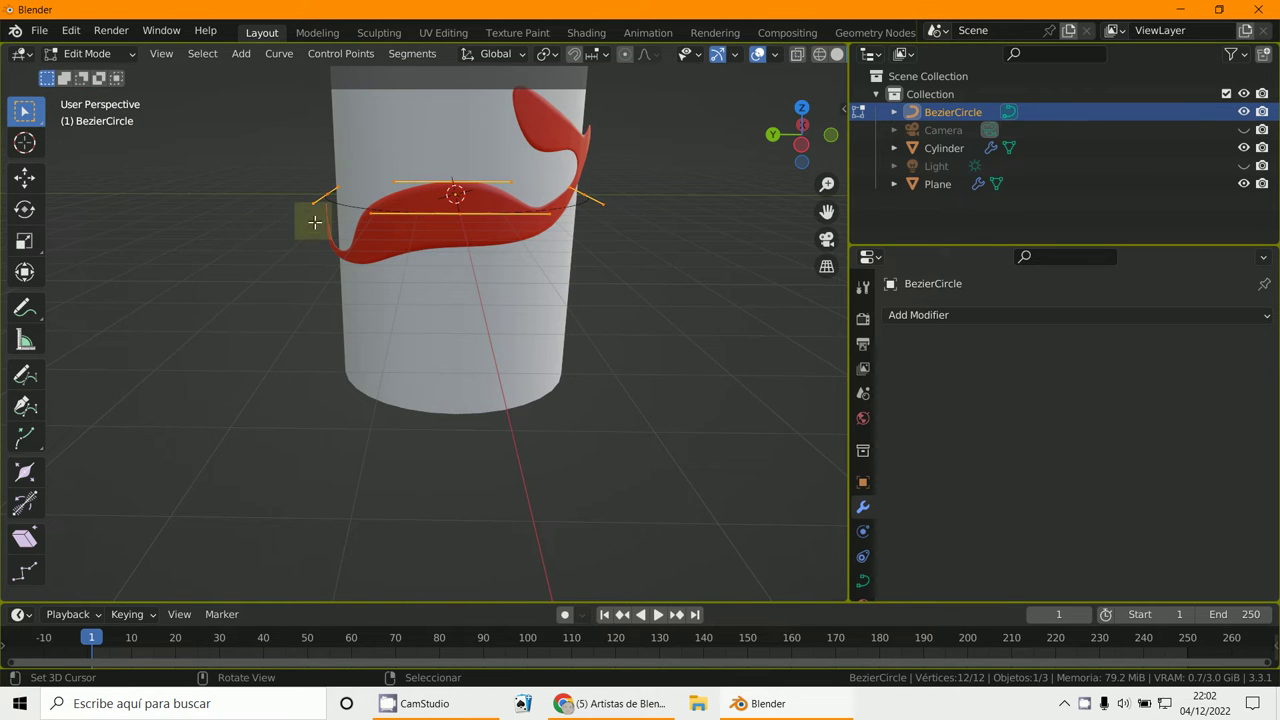
- Return to Object Mode, add the red plane to the selected Bezier circle, and rotate both -110° around Z in top view
{"action": "left_click", "coordinate": [87, 53]}
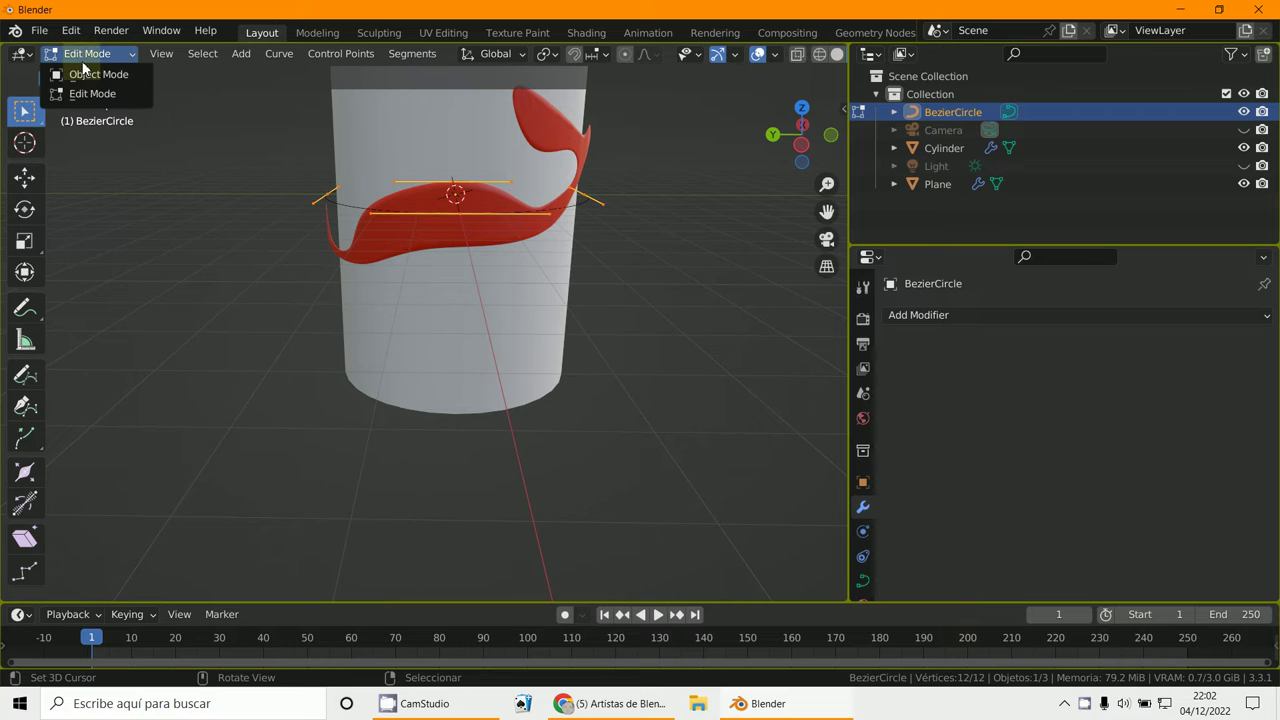
{"action": "left_click", "coordinate": [84, 74]}
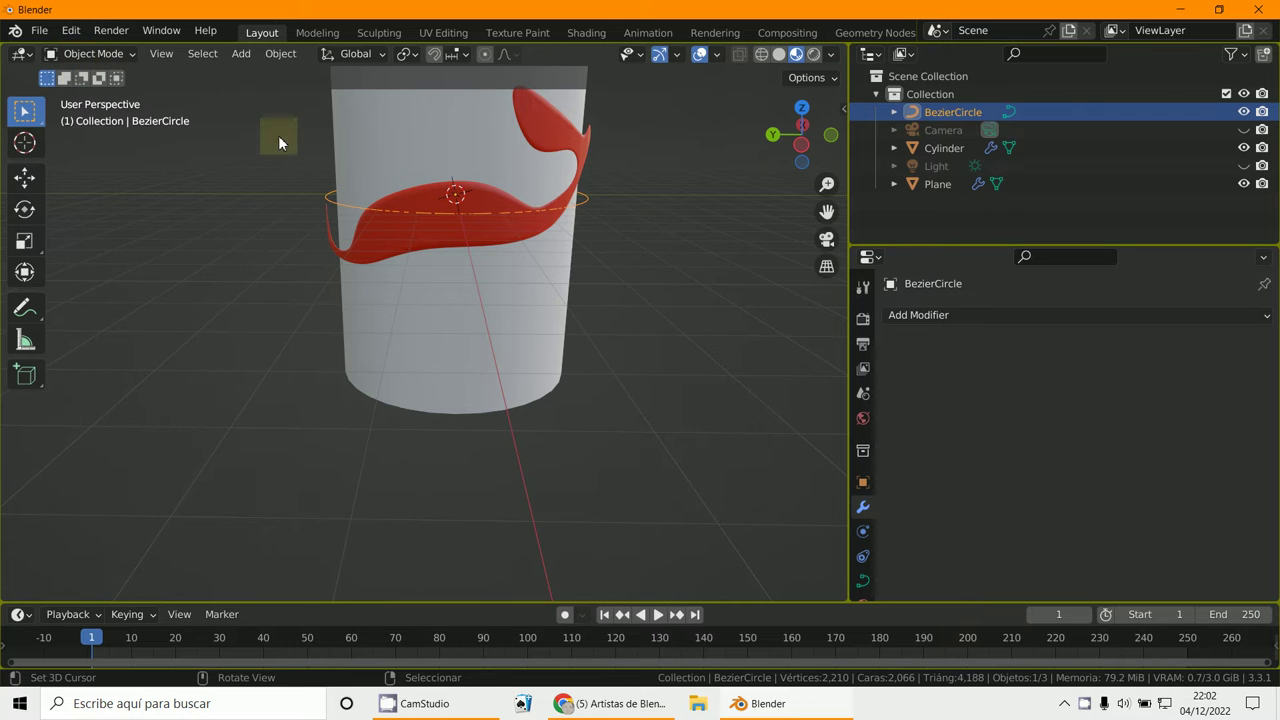
{"action": "left_click", "coordinate": [363, 224]}
{"action": "middle_click_drag", "start_coordinate": [365, 223], "coordinate": [509, 202]}
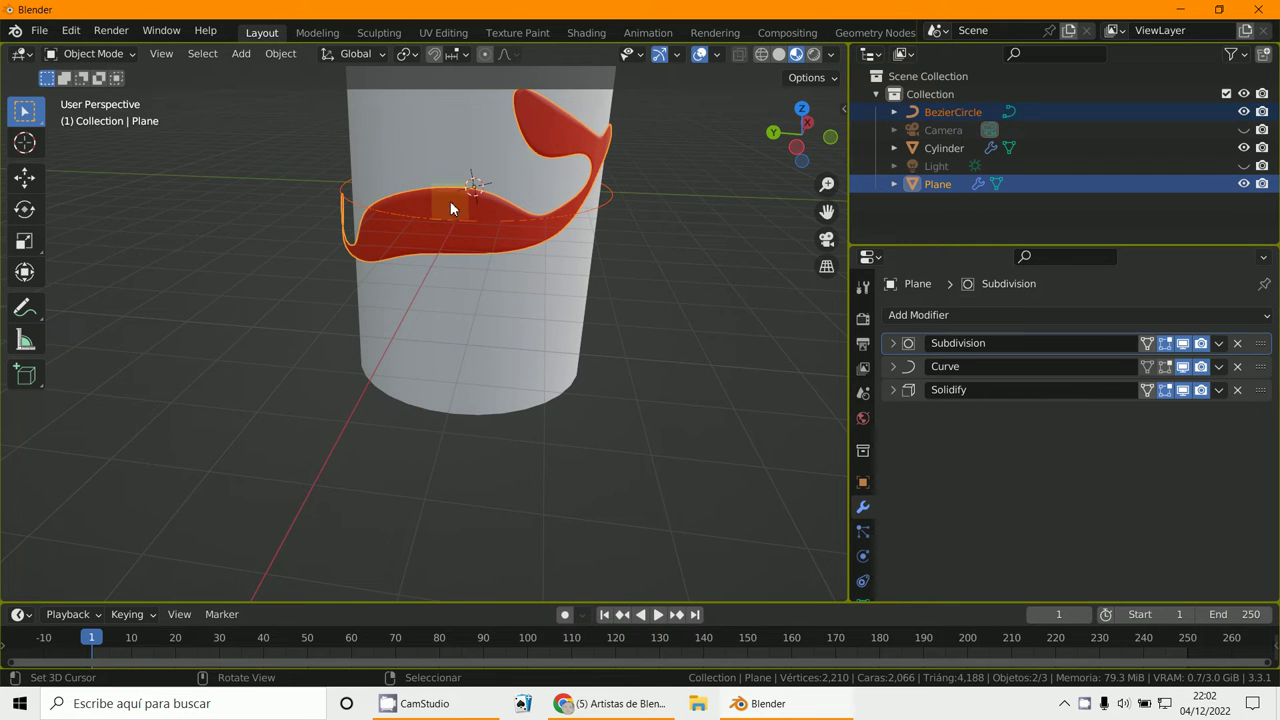
{"action": "key", "text": "KP_7"}
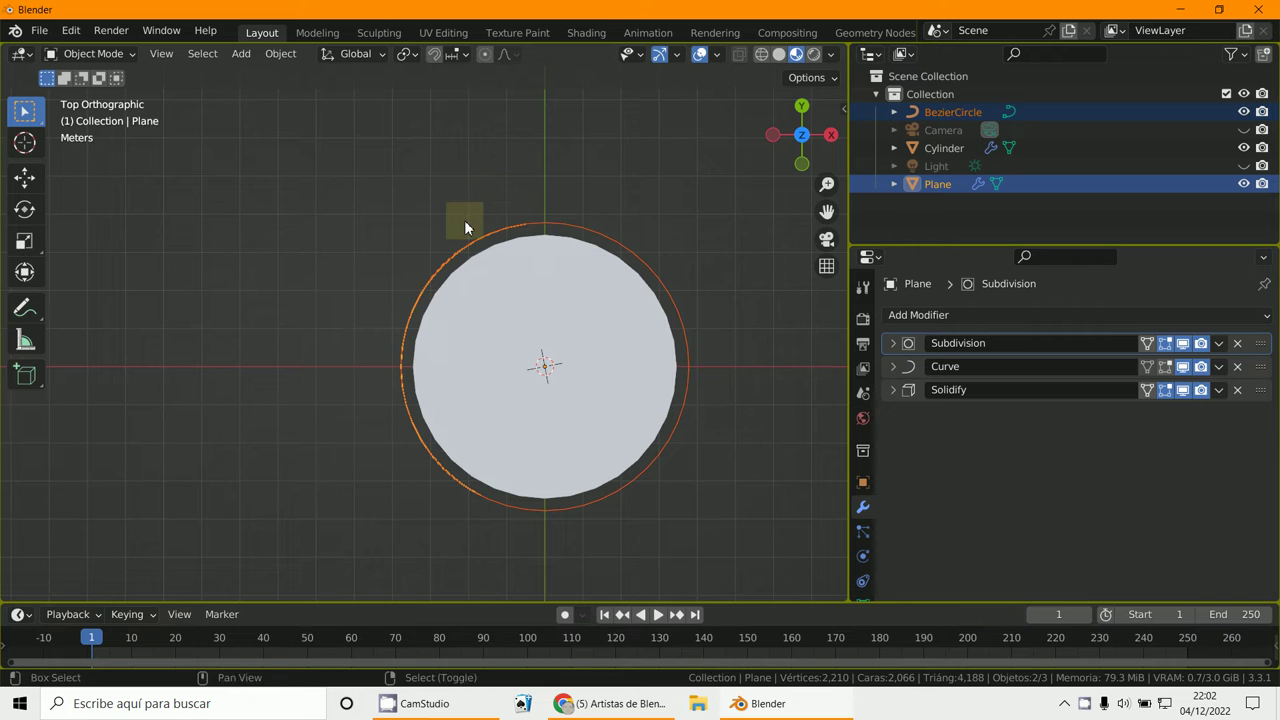
{"action": "key", "text": "r"}
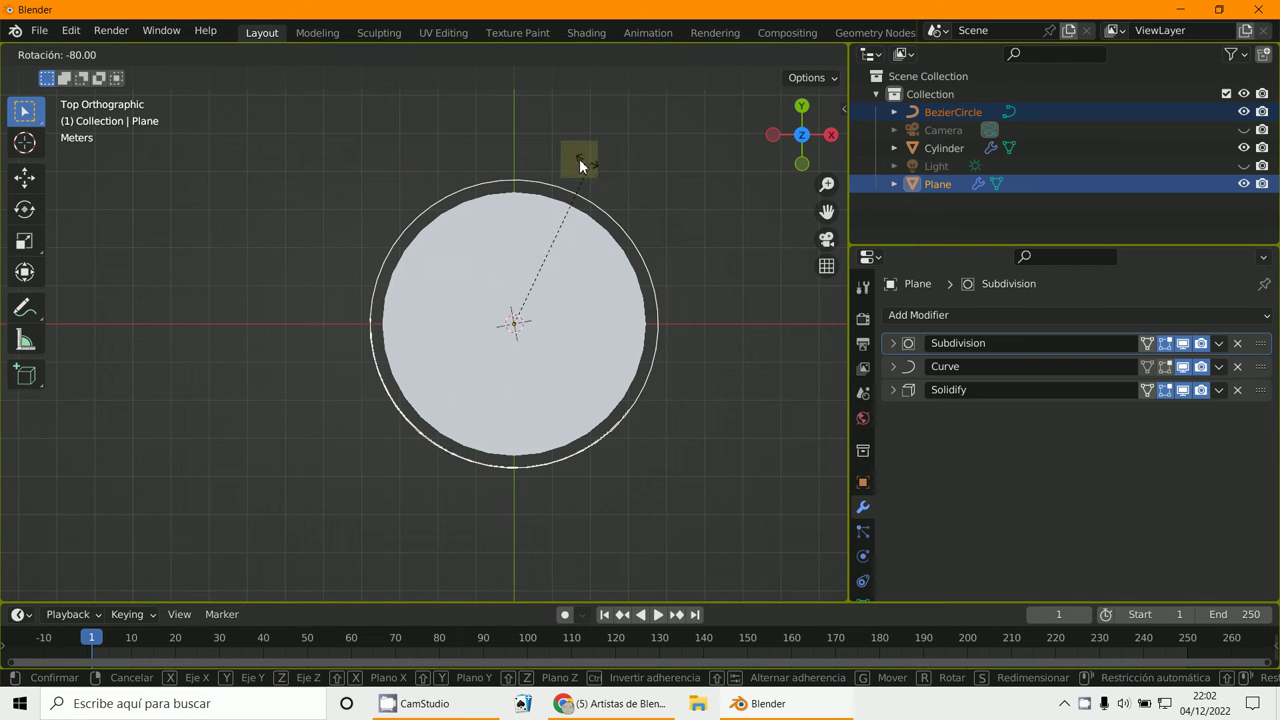
{"action": "left_click", "coordinate": [490, 146]}
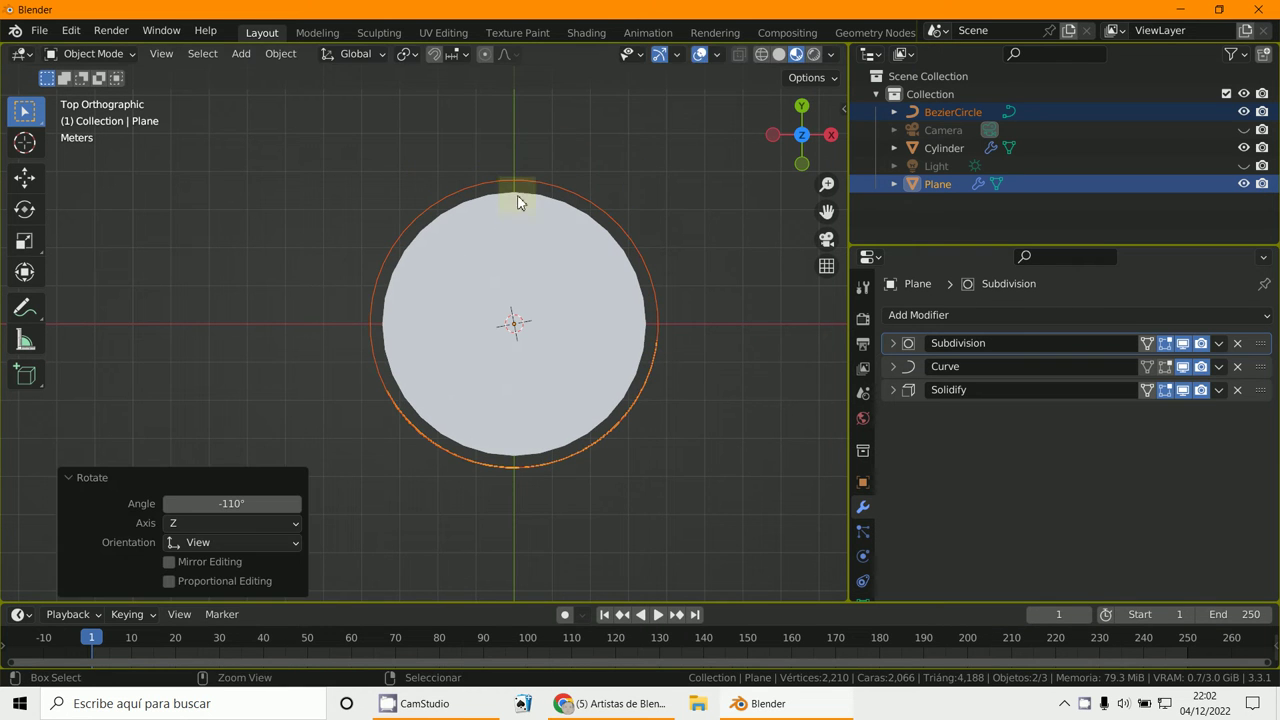
- Set the red plane's Solidify thickness to 0.21 m and review its Curve and Subdivision modifier settings
{"action": "left_click", "coordinate": [893, 390]}
{"action": "left_click_drag", "start_coordinate": [1137, 436], "coordinate": [1248, 477]}
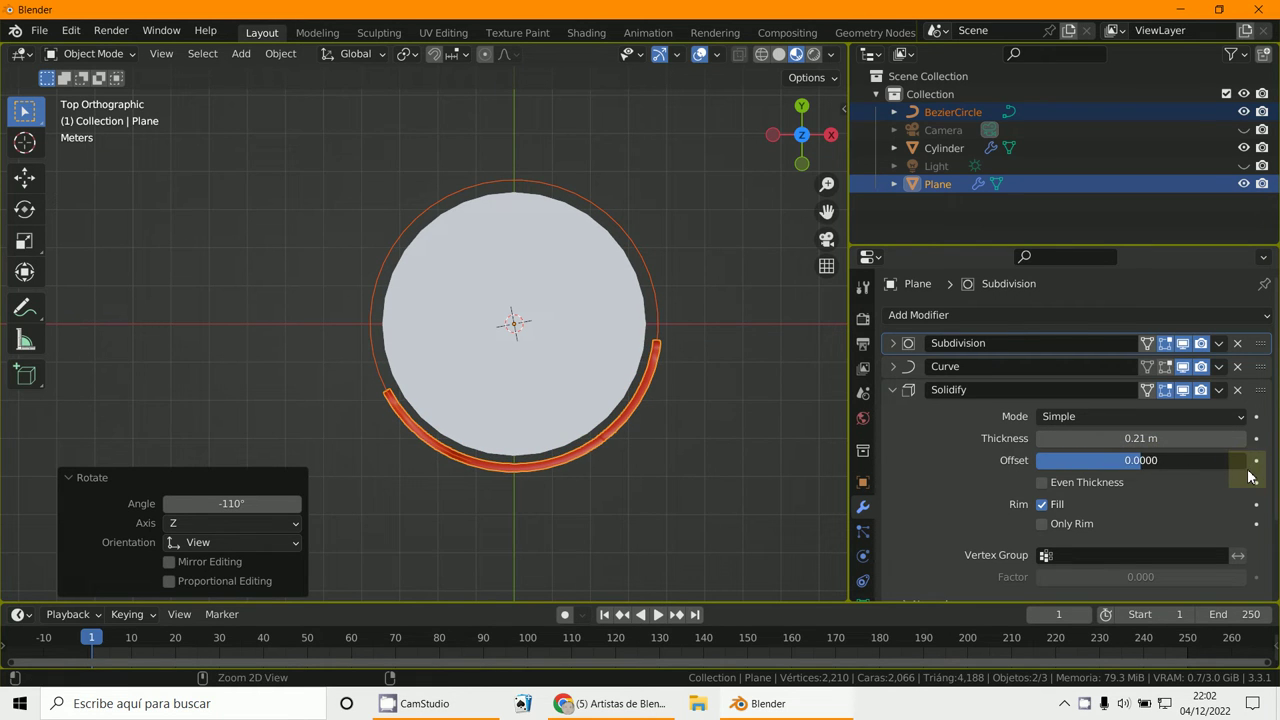
{"action": "left_click_drag", "start_coordinate": [1140, 440], "coordinate": [1162, 447]}
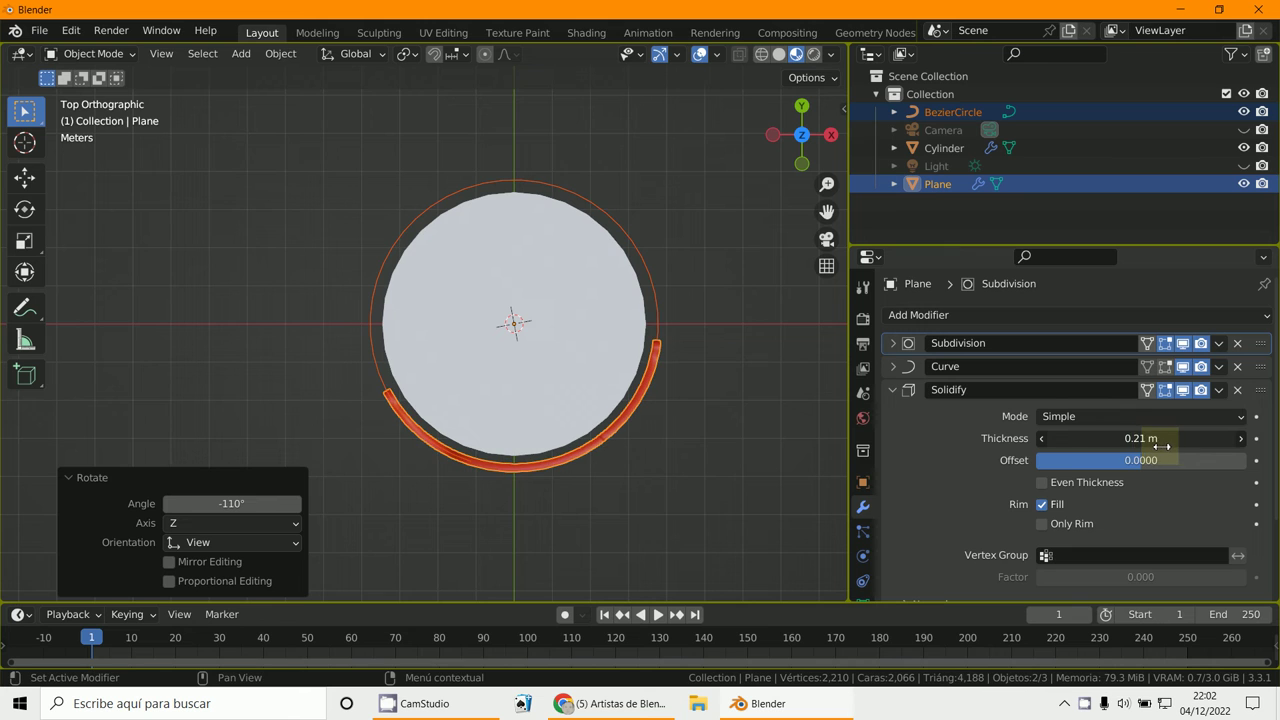
{"action": "left_click", "coordinate": [893, 390]}
{"action": "left_click", "coordinate": [893, 367]}
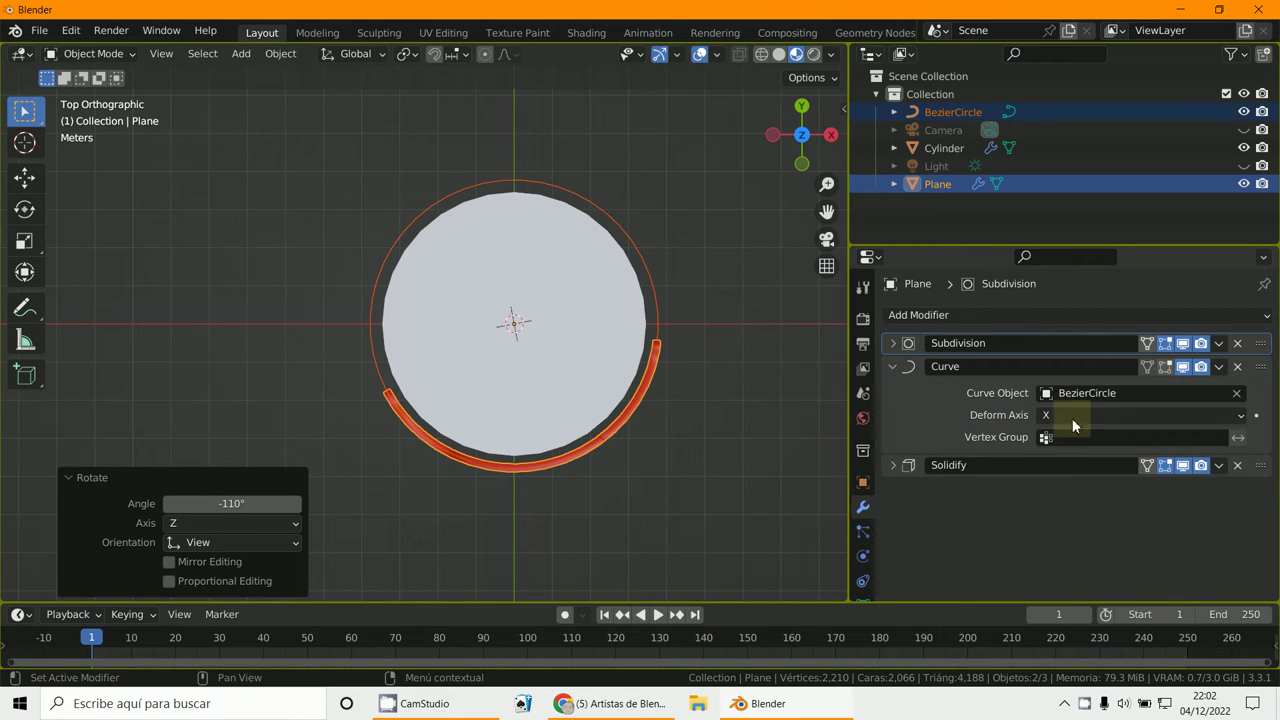
{"action": "left_click", "coordinate": [894, 368]}
{"action": "left_click", "coordinate": [891, 348]}
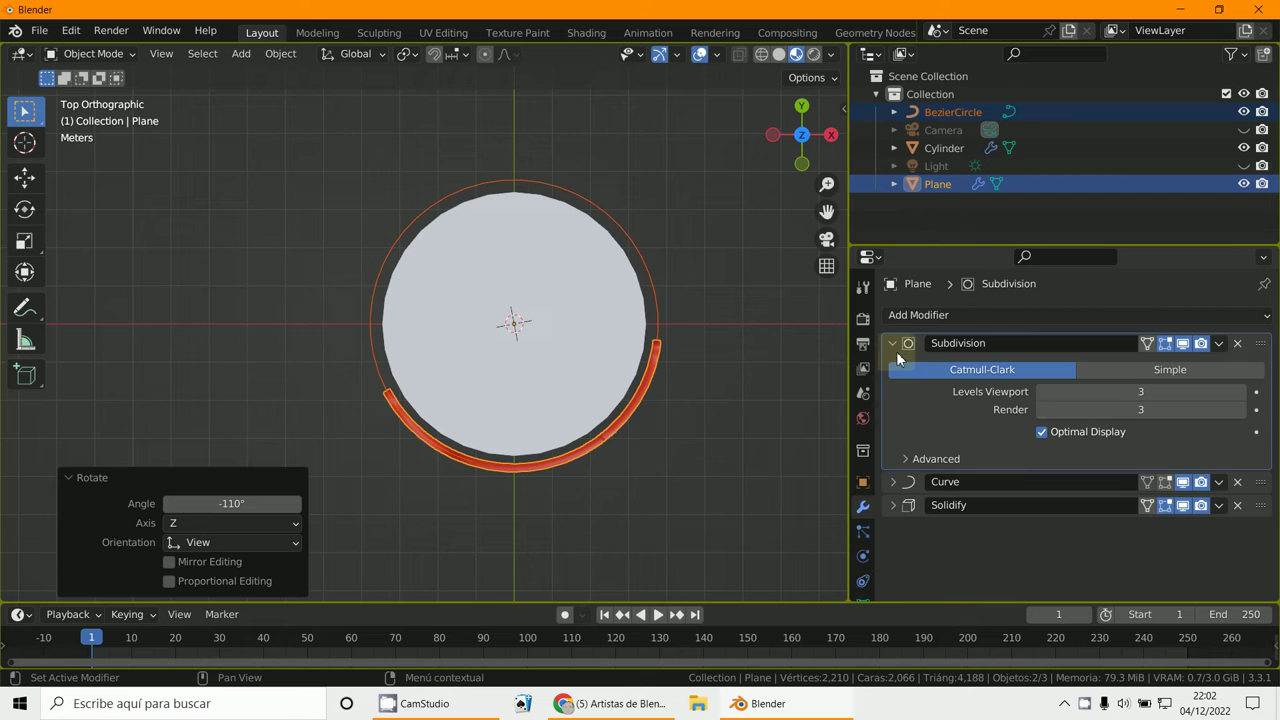
- Scale the Bezier circle alone to about 0.923 so the red ornament sits closer to the cylinder
{"action": "middle_click_drag", "start_coordinate": [602, 456], "coordinate": [585, 393]}
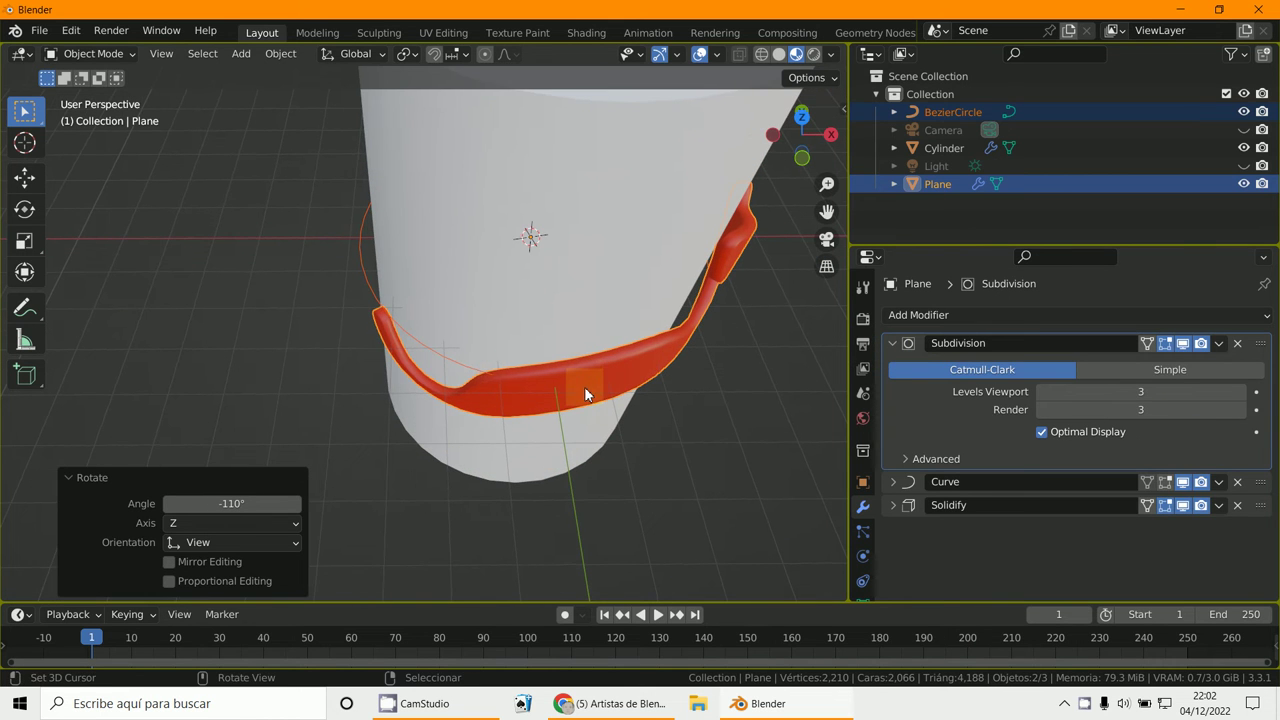
{"action": "left_click", "coordinate": [489, 383]}
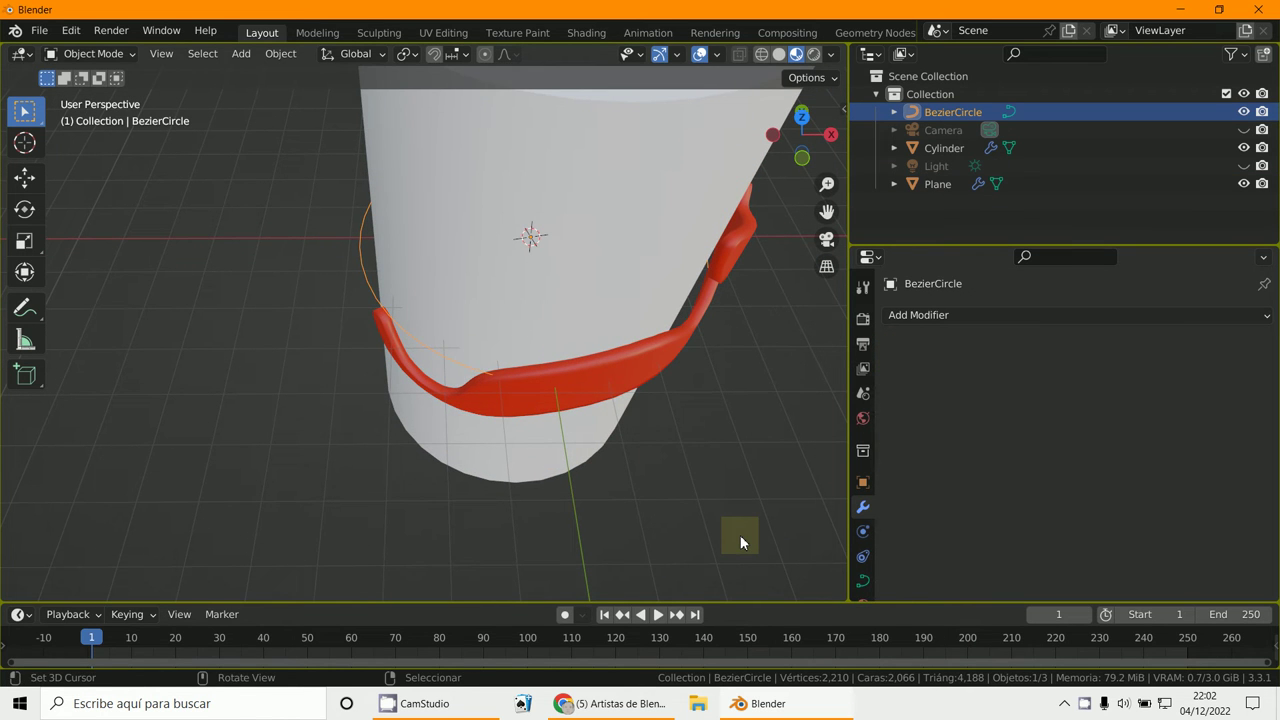
{"action": "key", "text": "s"}
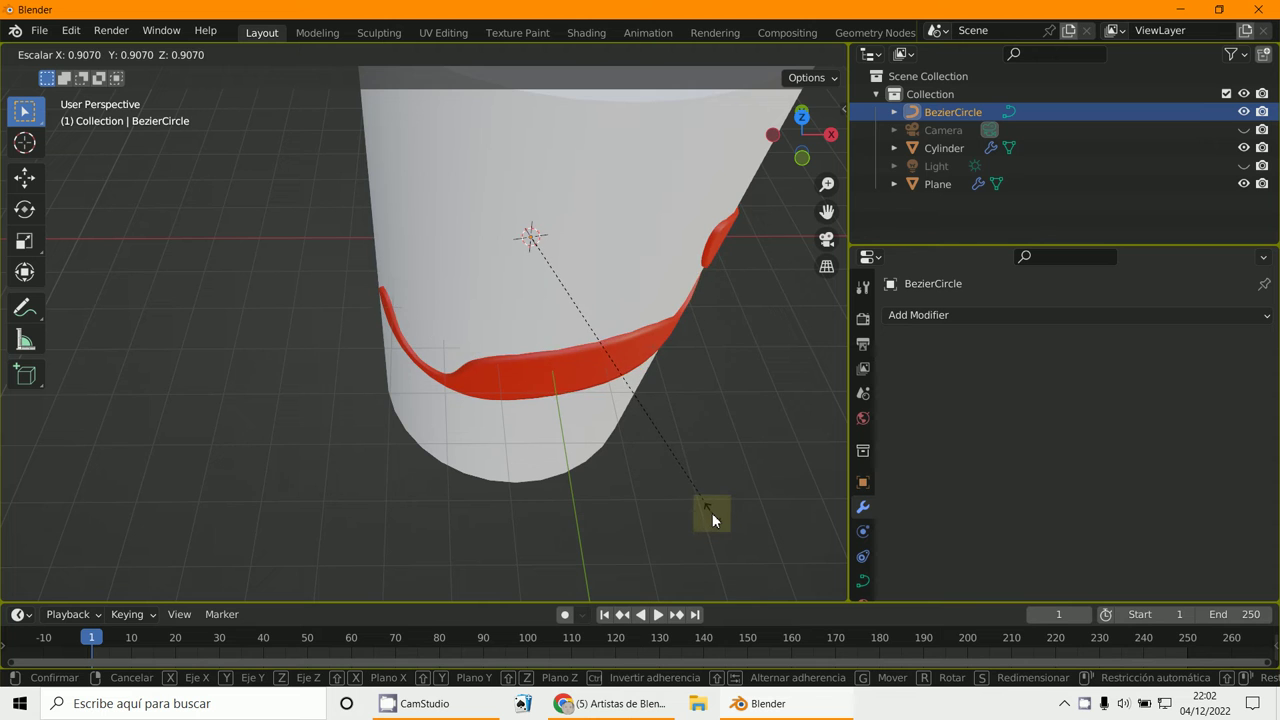
{"action": "left_click", "coordinate": [706, 506]}
{"action": "middle_click_drag", "start_coordinate": [706, 506], "coordinate": [596, 471]}
{"action": "key", "text": "KP_1"}
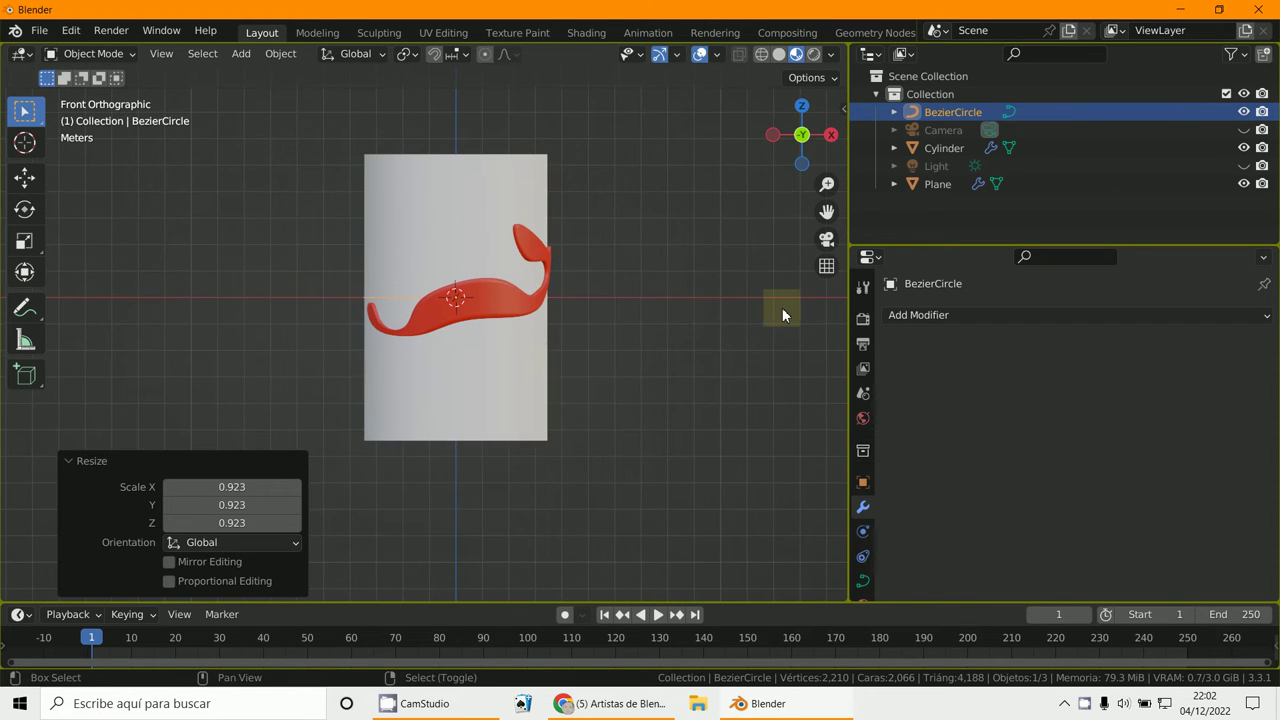
{"action": "middle_click_drag", "start_coordinate": [608, 200], "coordinate": [506, 303]}
- Try to apply the red plane's Curve modifier ahead of the Subdivision modifier, and undo it
{"action": "left_click", "coordinate": [477, 320]}
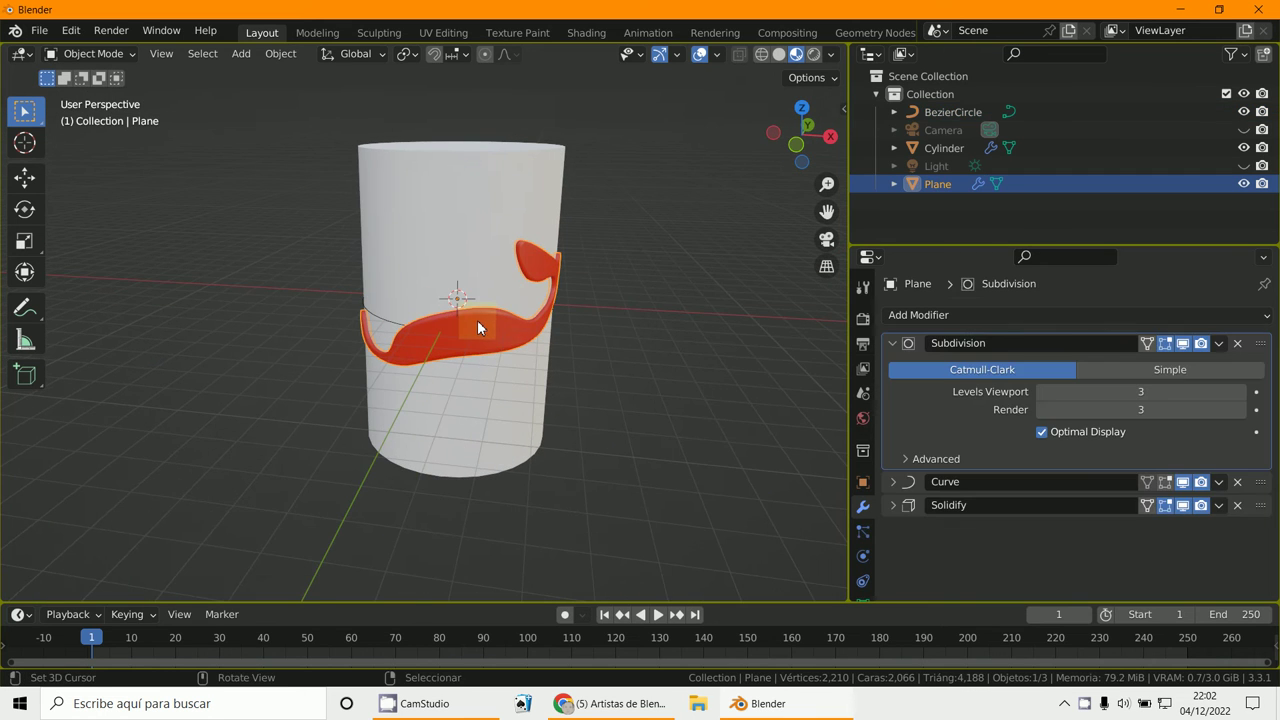
{"action": "left_click", "coordinate": [892, 343]}
{"action": "left_click", "coordinate": [893, 366]}
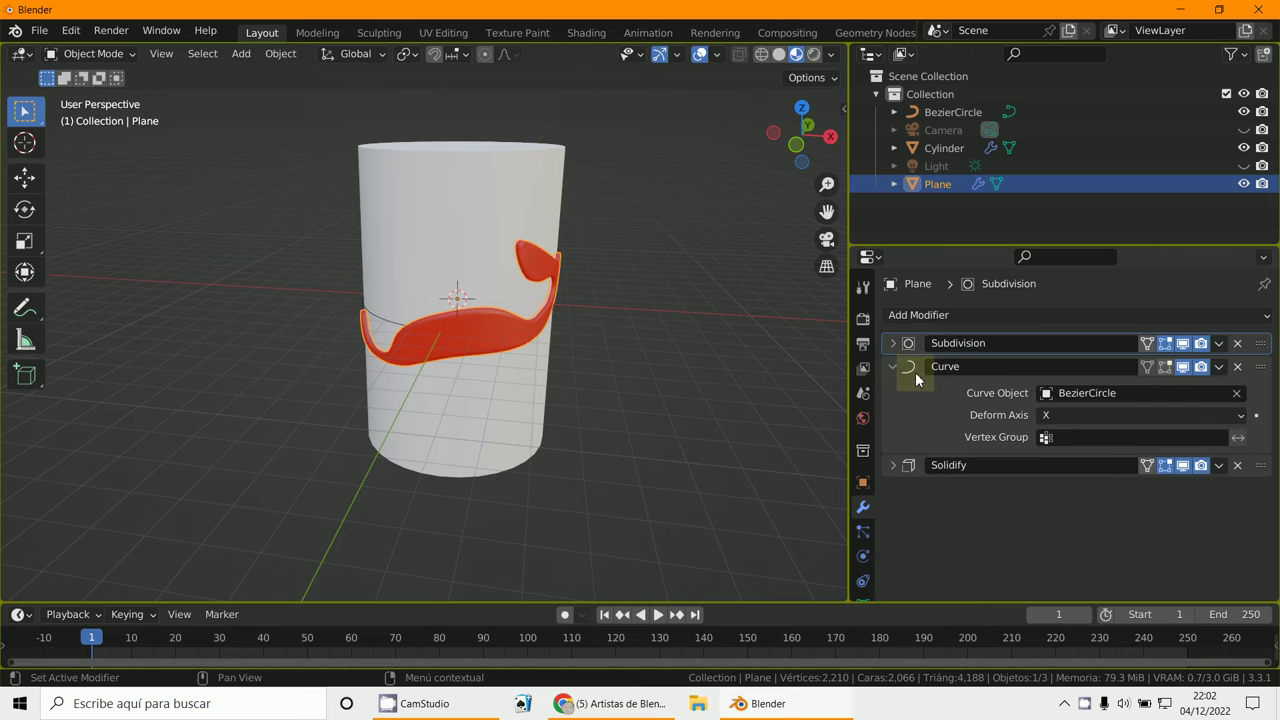
{"action": "left_click", "coordinate": [1218, 367]}
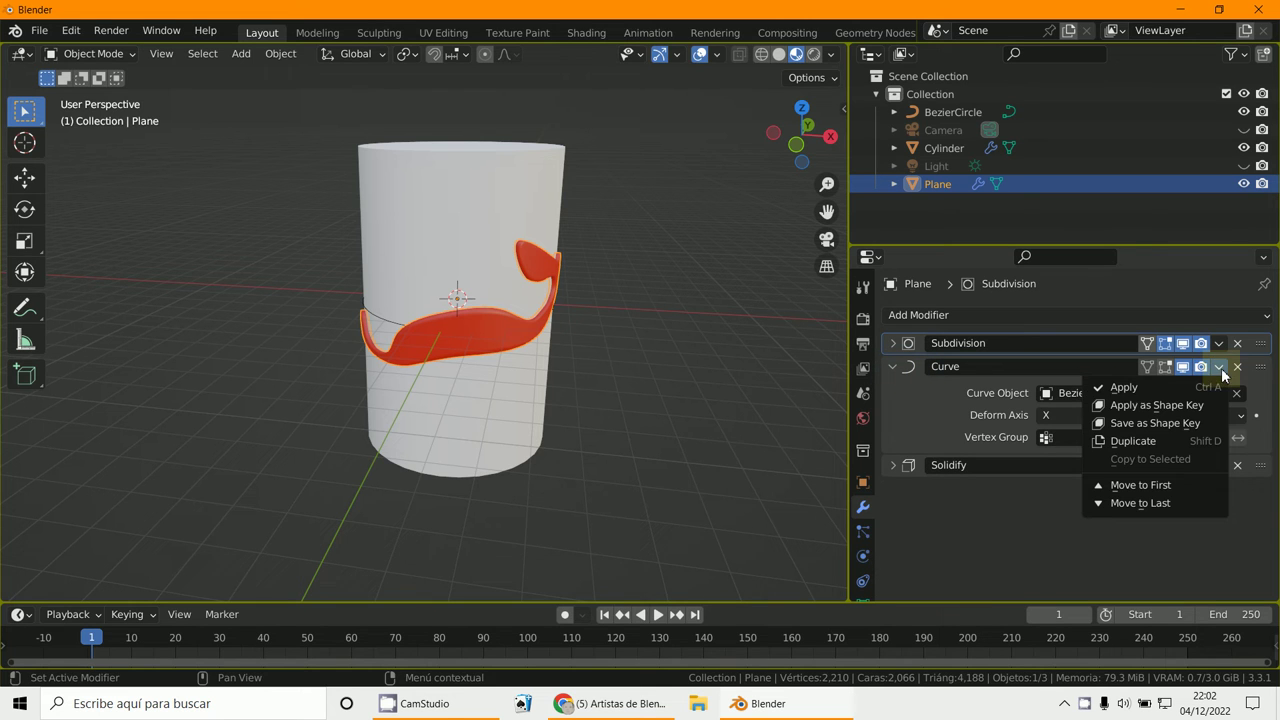
{"action": "left_click", "coordinate": [1126, 388]}
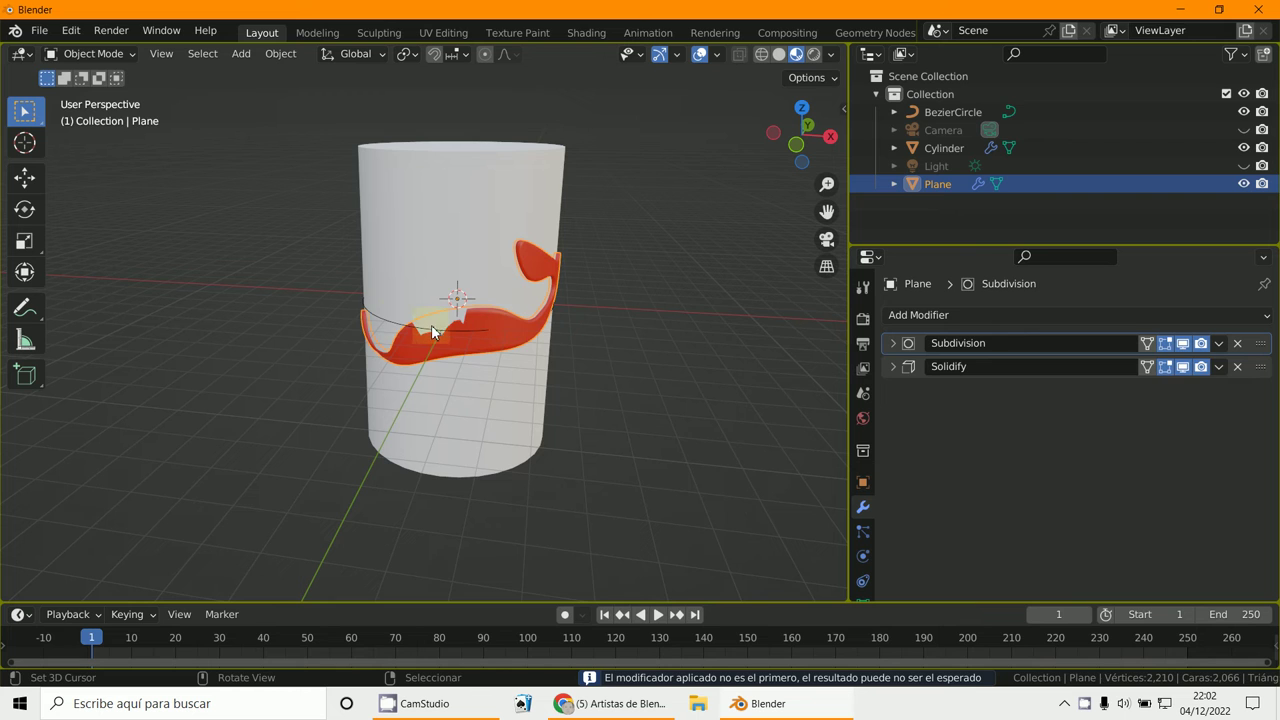
{"action": "left_click", "coordinate": [395, 325]}
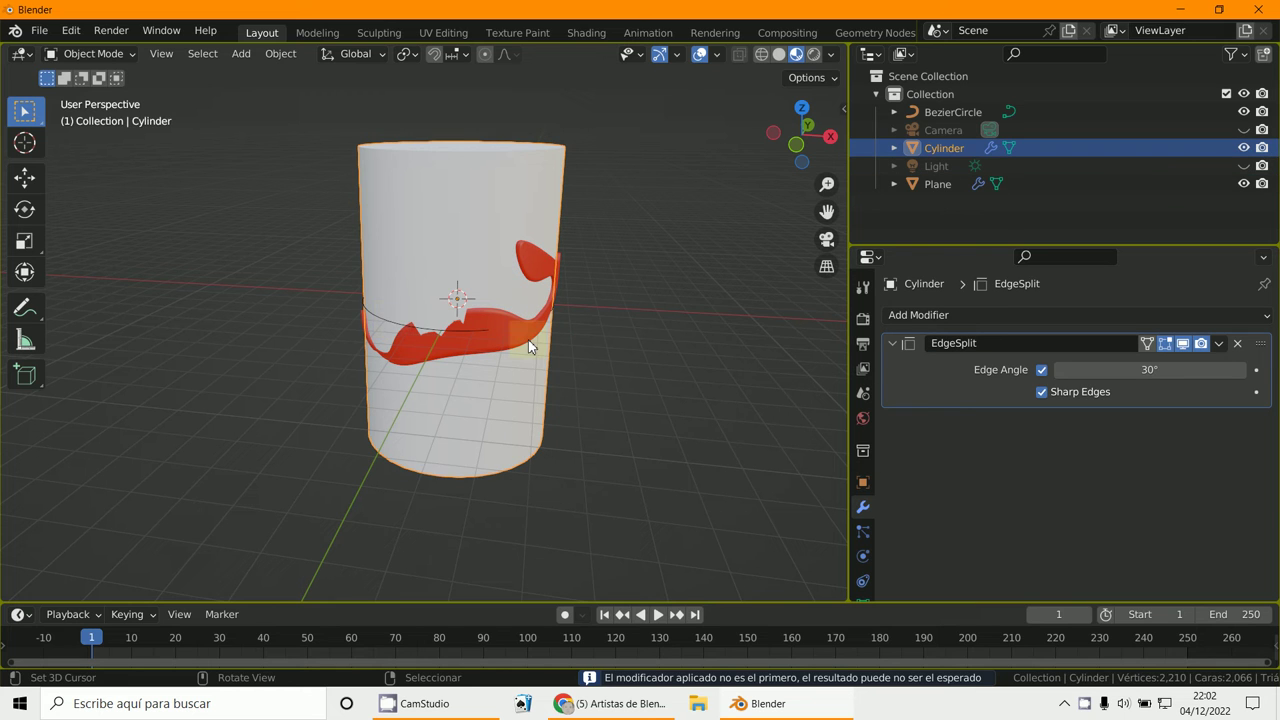
{"action": "key", "text": "ctrl+z"}
{"action": "key", "text": "ctrl+z"}
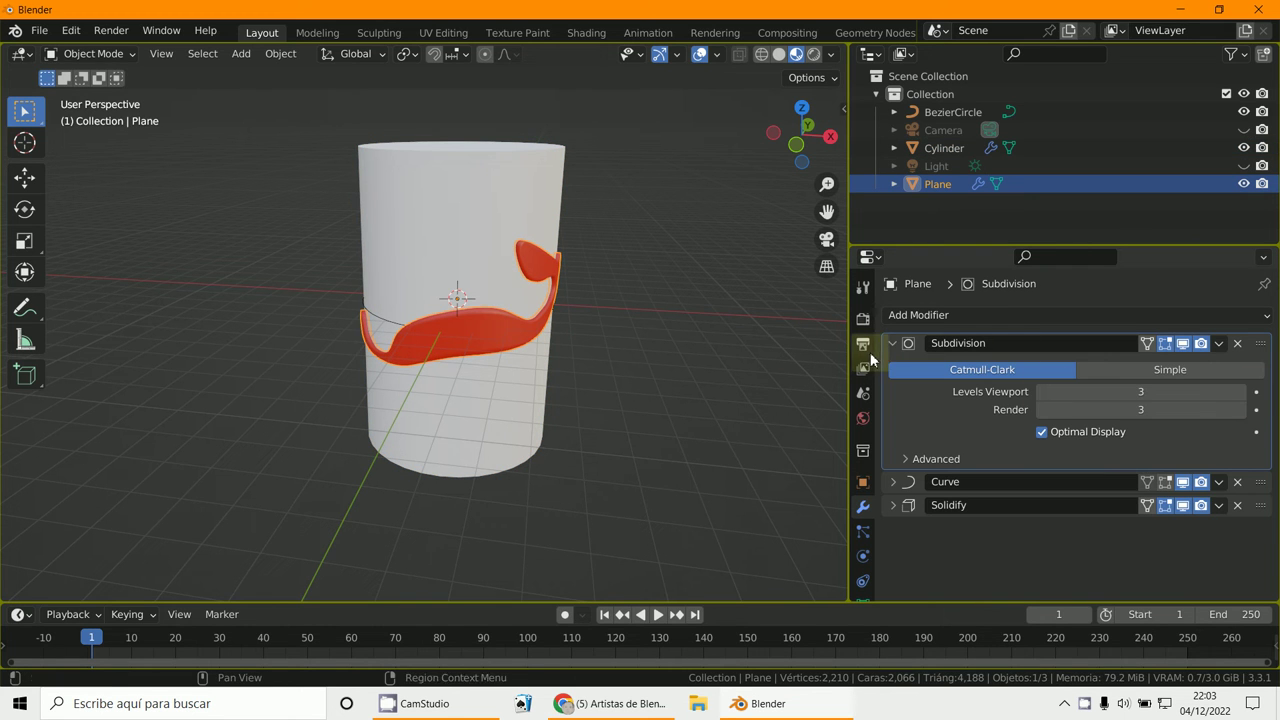
- Apply the red plane's Subdivision modifier first and its Curve modifier second, keeping Solidify in the stack
{"action": "left_click", "coordinate": [893, 343]}
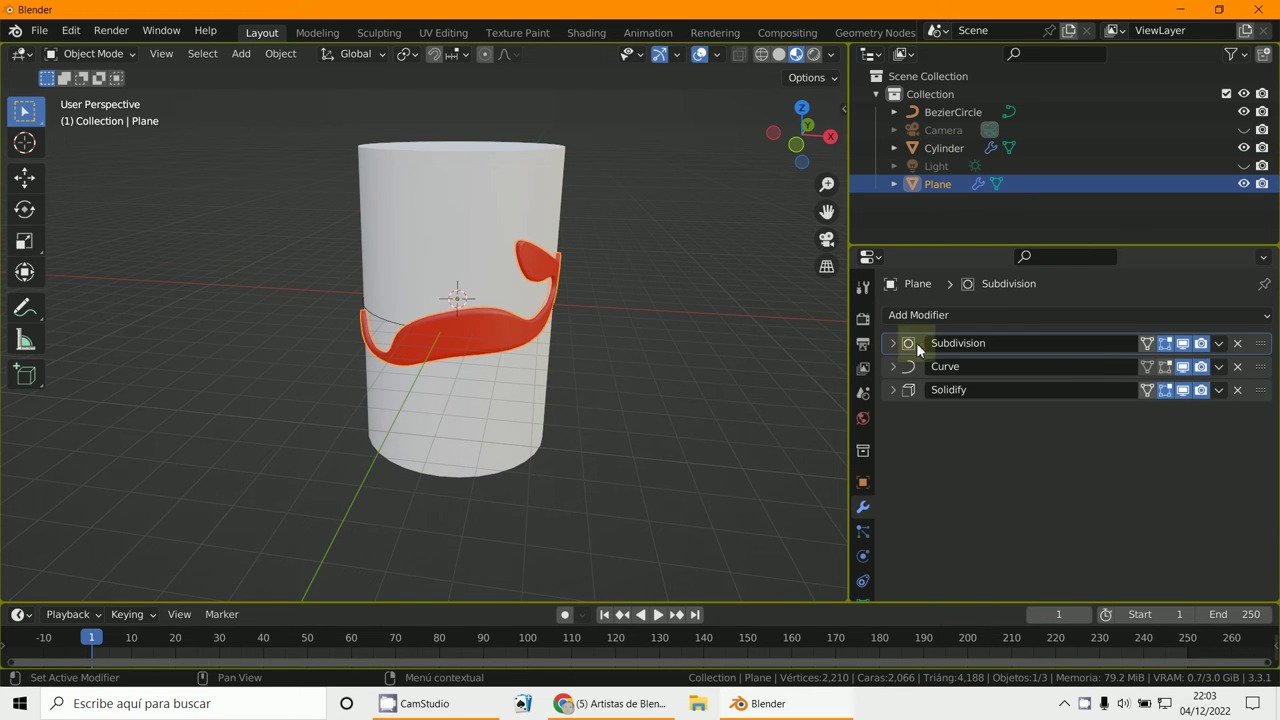
{"action": "left_click", "coordinate": [1217, 344]}
{"action": "left_click", "coordinate": [1174, 364]}
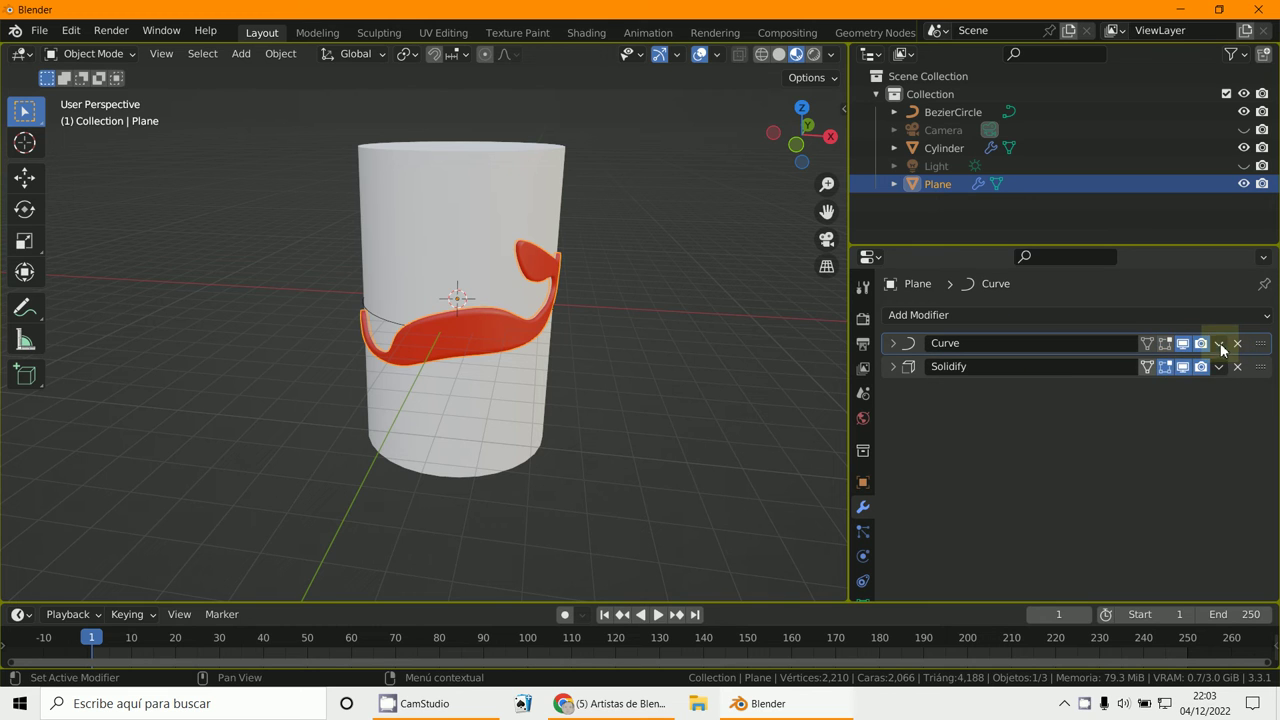
{"action": "left_click", "coordinate": [1219, 344]}
{"action": "left_click", "coordinate": [1156, 366]}
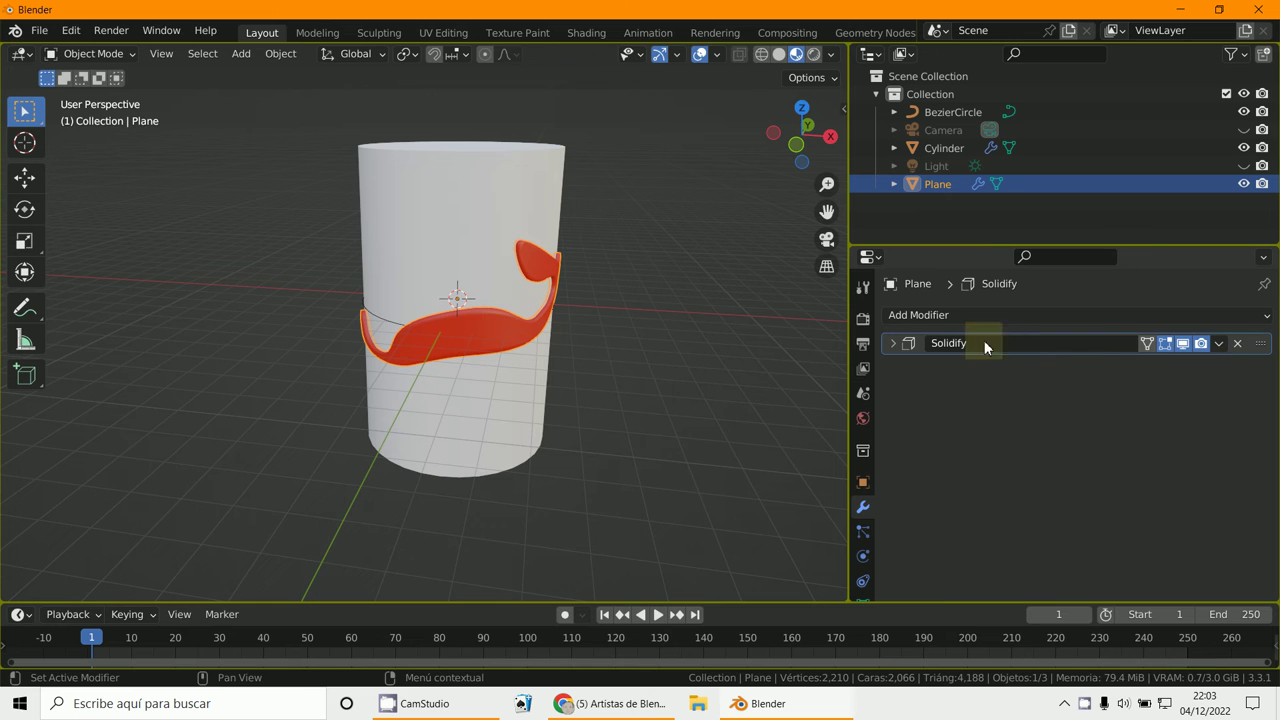
- Try a Solidify thickness of 5.19 m on the red plane and reduce it to 0.68 m
{"action": "left_click", "coordinate": [897, 341]}
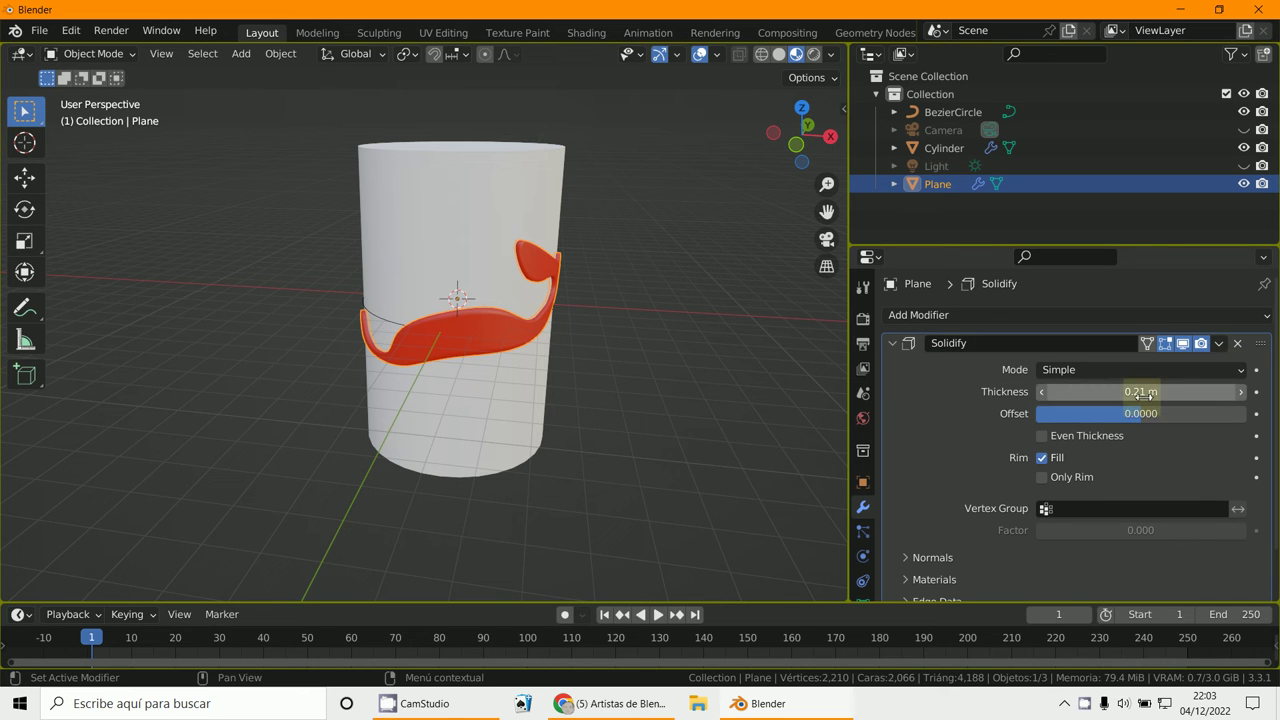
{"action": "left_click_drag", "start_coordinate": [1140, 392], "coordinate": [197, 427]}
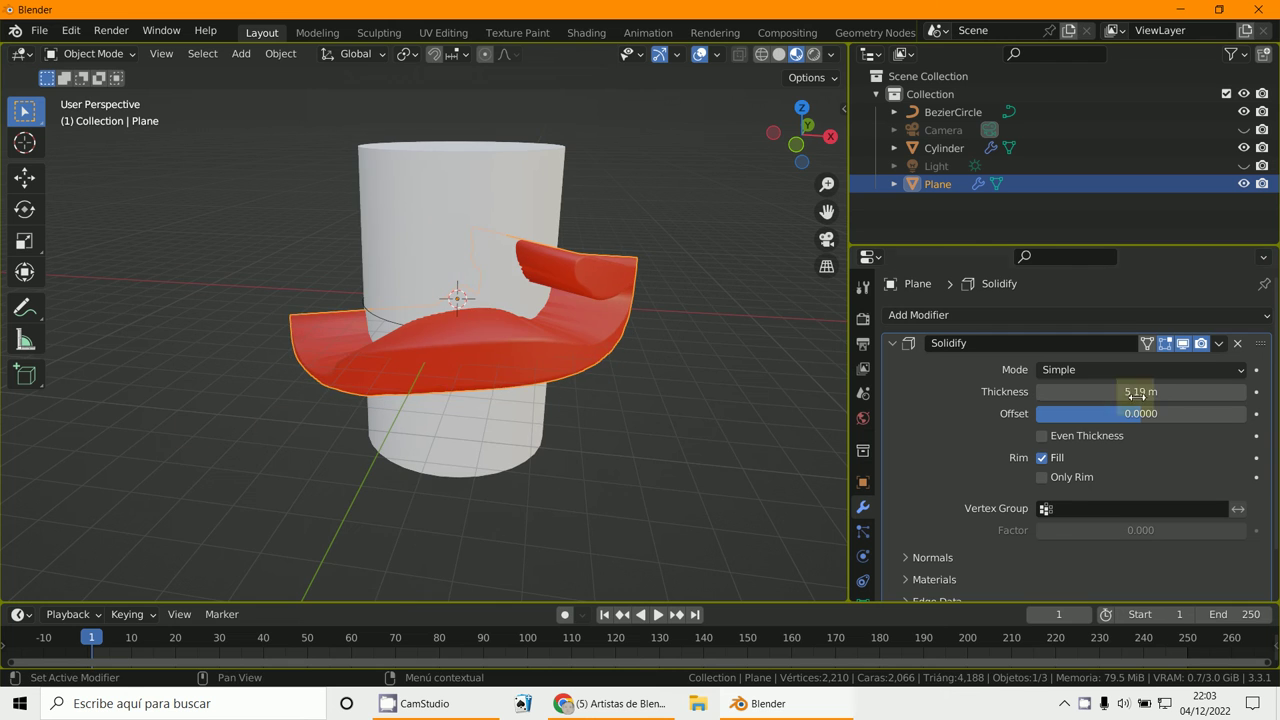
{"action": "middle_click_drag", "start_coordinate": [410, 305], "coordinate": [583, 328]}
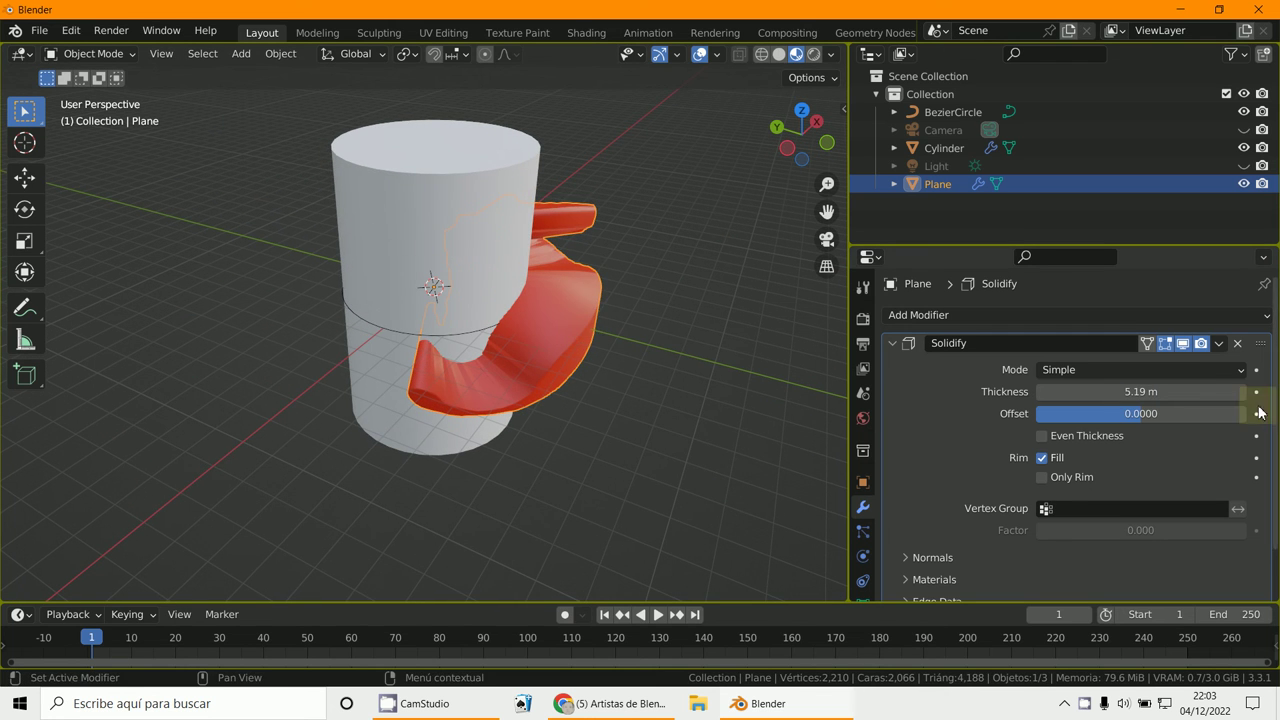
{"action": "left_click_drag", "start_coordinate": [1193, 391], "coordinate": [880, 400]}
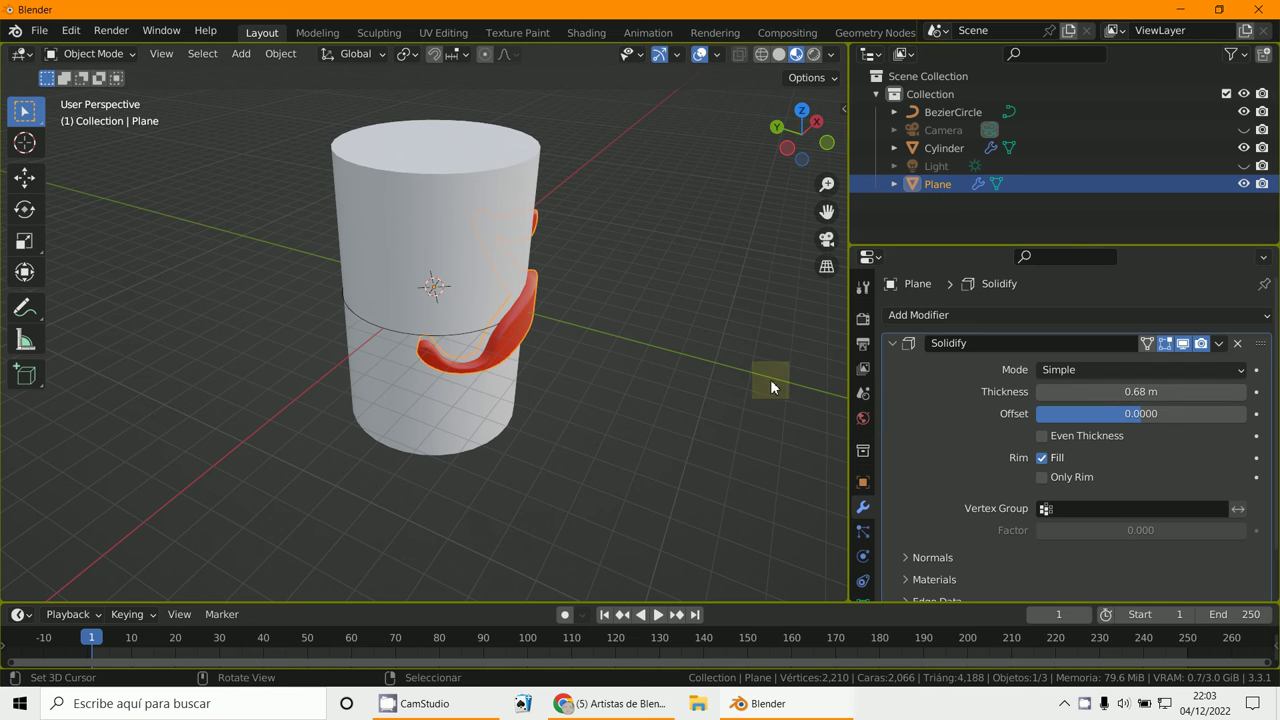
- Delete the Bezier circle around the cylinder
{"action": "middle_click_drag", "start_coordinate": [770, 379], "coordinate": [726, 372]}
{"action": "left_click", "coordinate": [364, 322]}
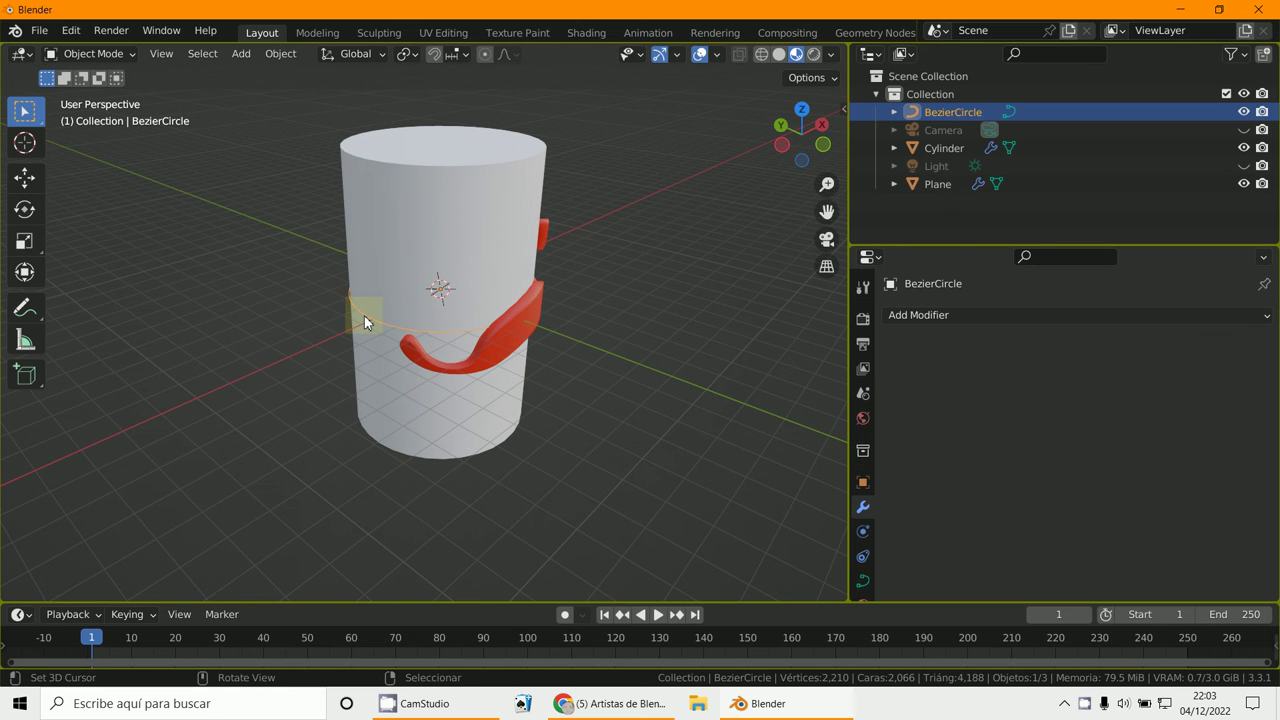
{"action": "key", "text": "x"}
{"action": "left_click", "coordinate": [364, 318]}
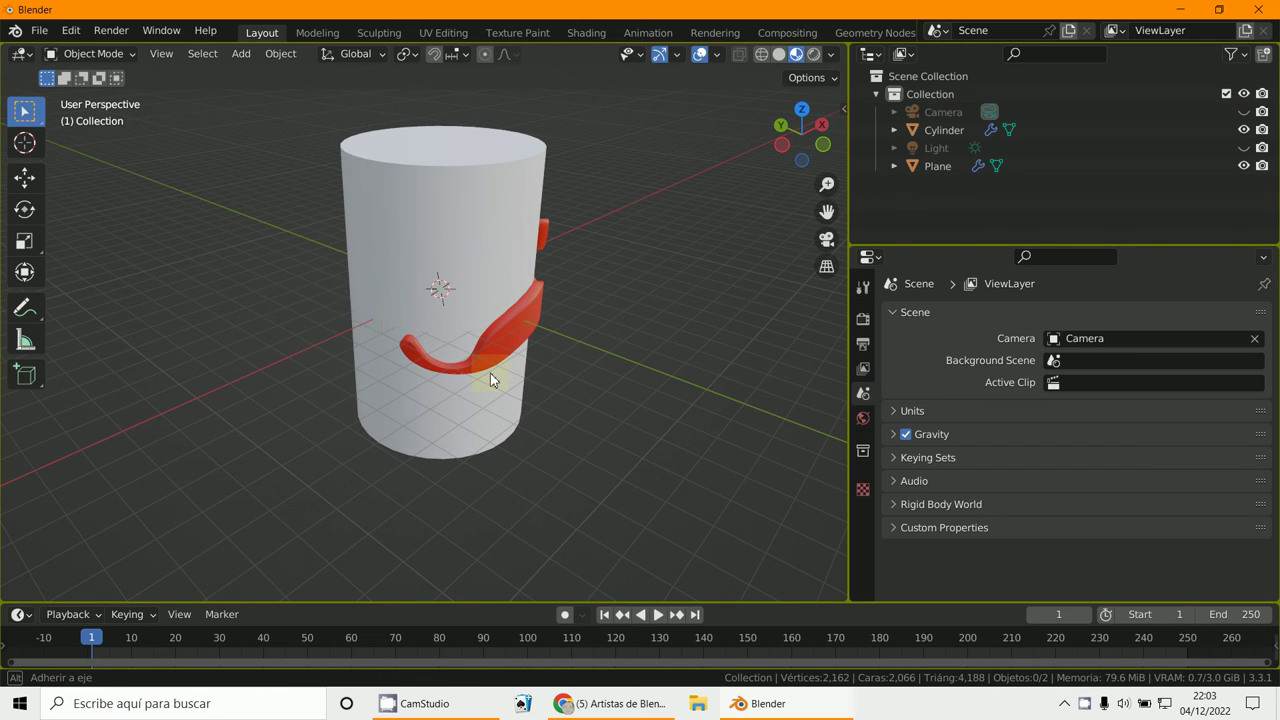
- Add a new material to the cylinder and set its Viewport Display color to blue
{"action": "middle_click_drag", "start_coordinate": [490, 375], "coordinate": [258, 374]}
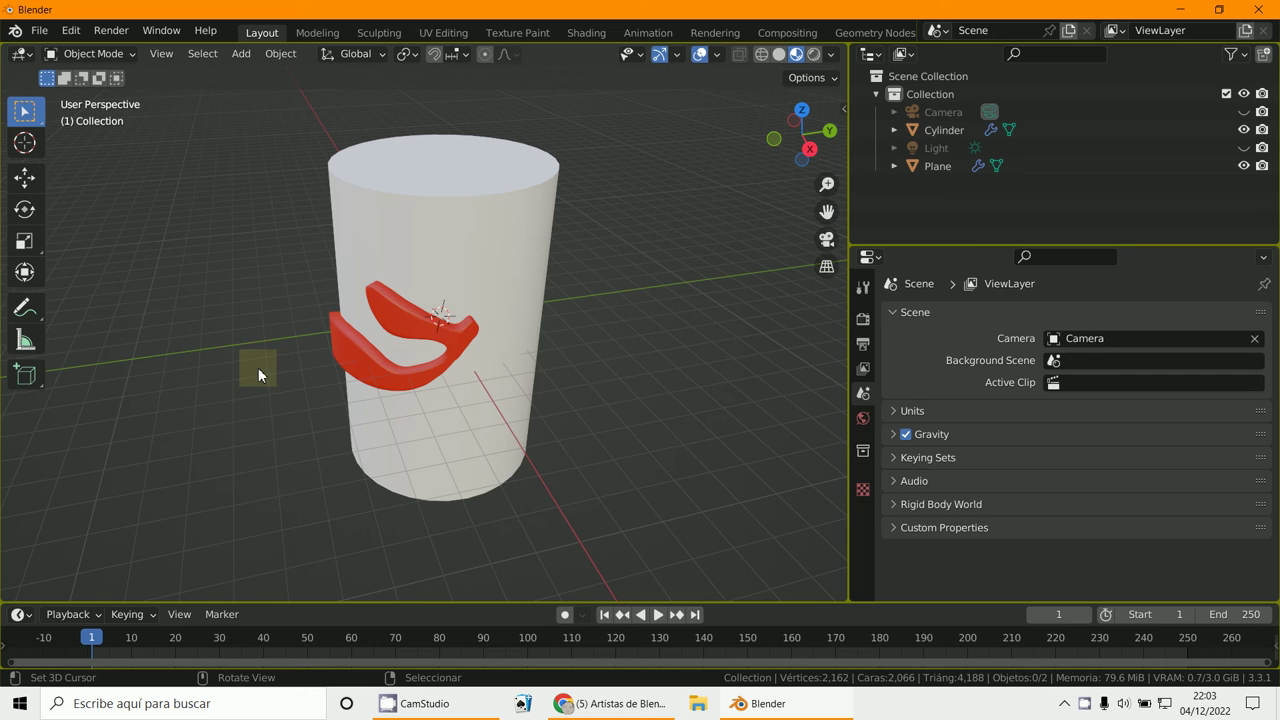
{"action": "left_click", "coordinate": [488, 280]}
{"action": "scroll", "coordinate": [859, 568], "scroll_direction": "down", "scroll_amount": 3}
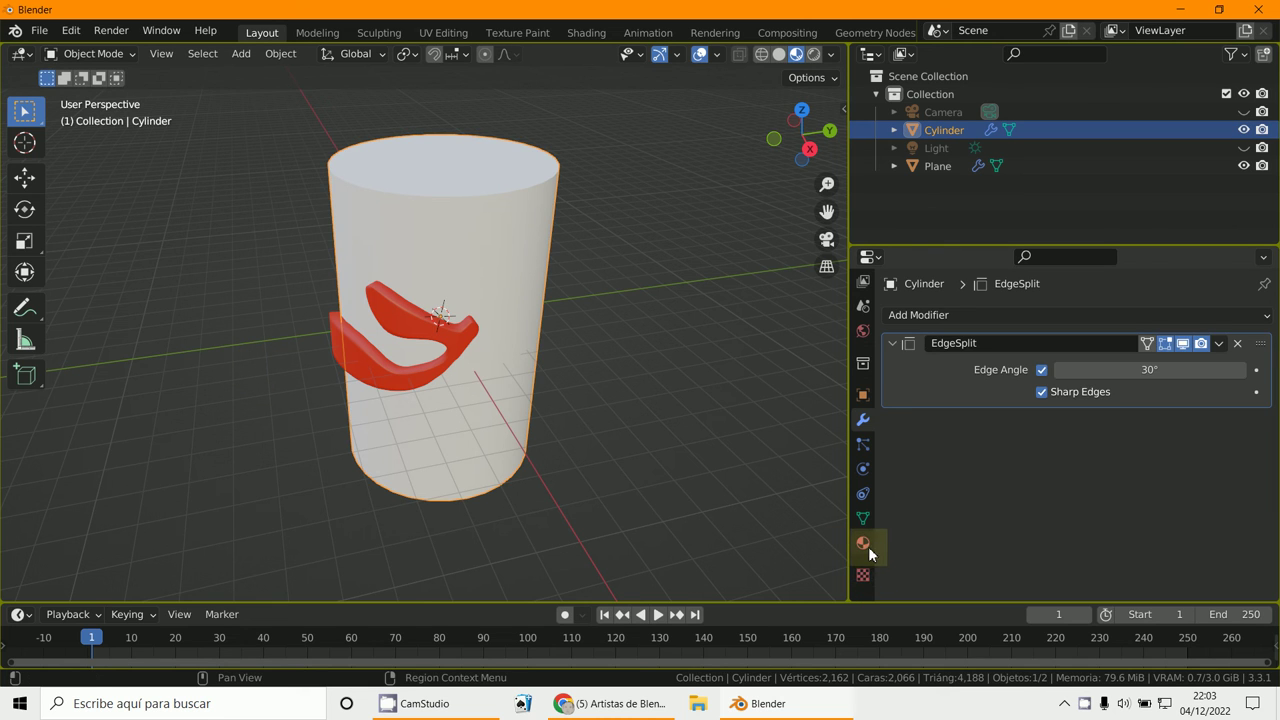
{"action": "left_click", "coordinate": [863, 543]}
{"action": "left_click", "coordinate": [1095, 393]}
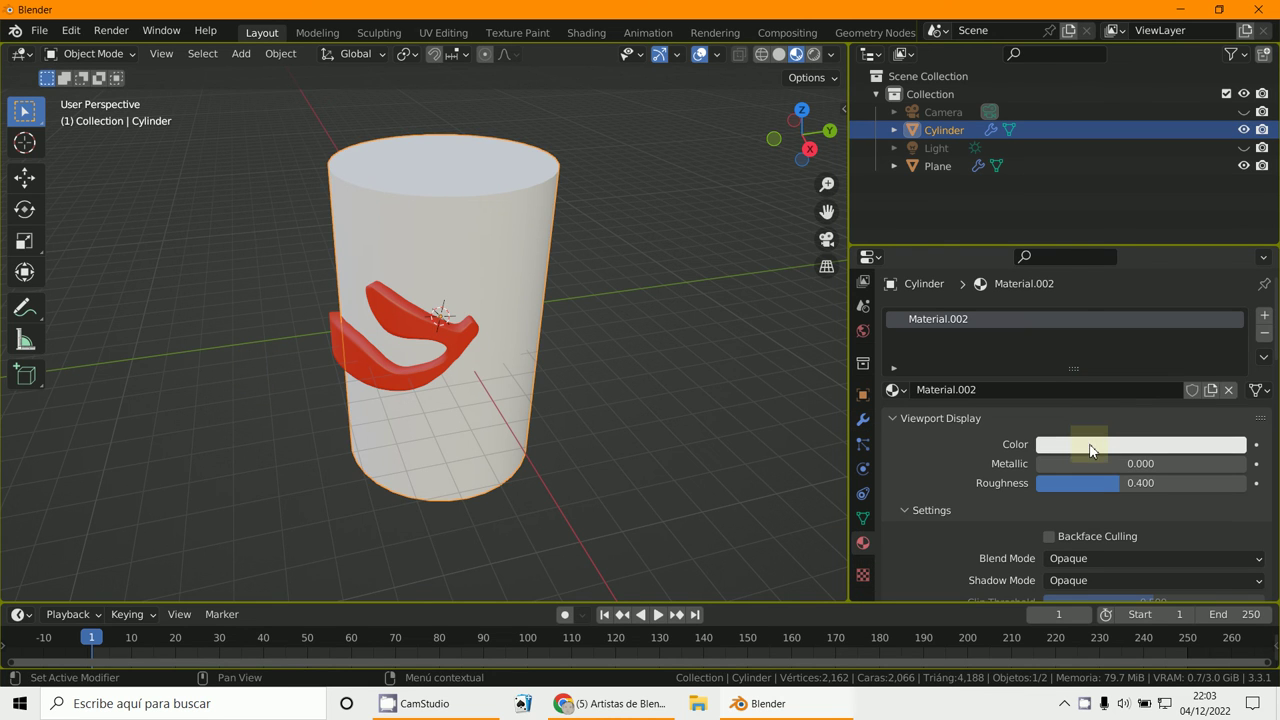
{"action": "left_click", "coordinate": [1089, 444]}
- Look through the cylinder material's surface parameters, Settings and Preview sections
{"action": "scroll", "coordinate": [1108, 503], "scroll_direction": "down", "scroll_amount": 7}
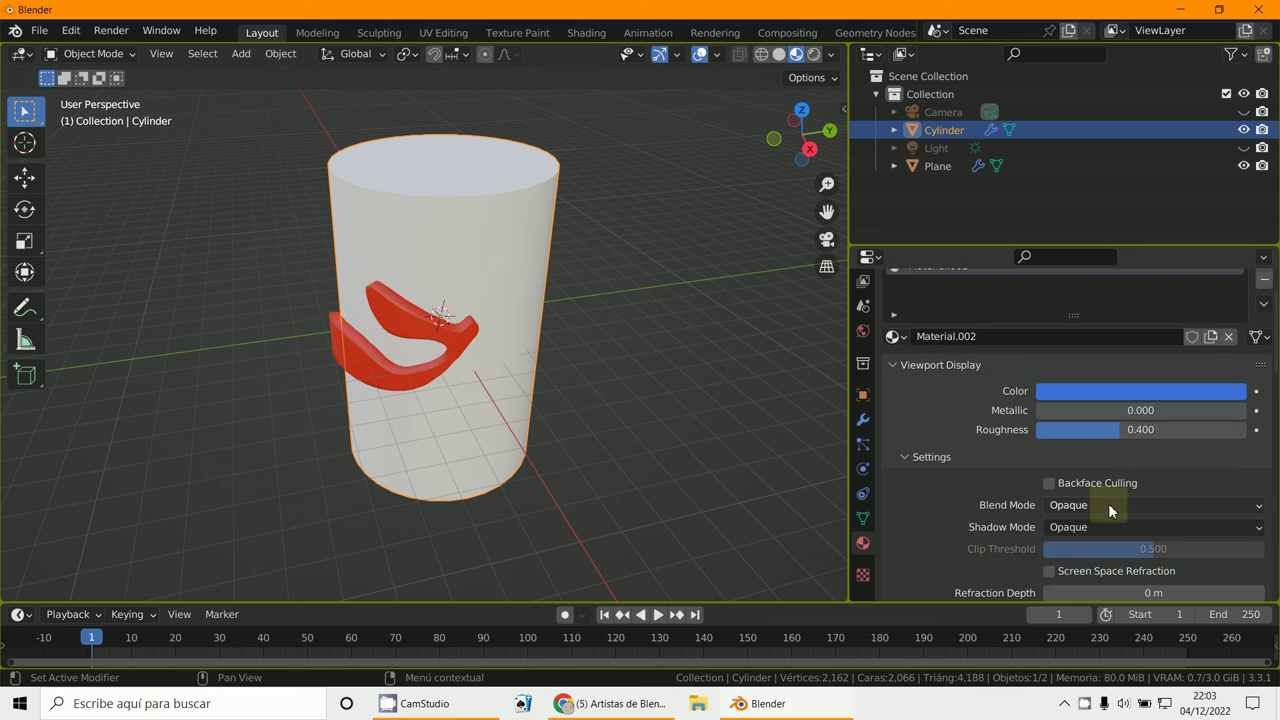
{"action": "scroll", "coordinate": [1091, 540], "scroll_direction": "down", "scroll_amount": 10}
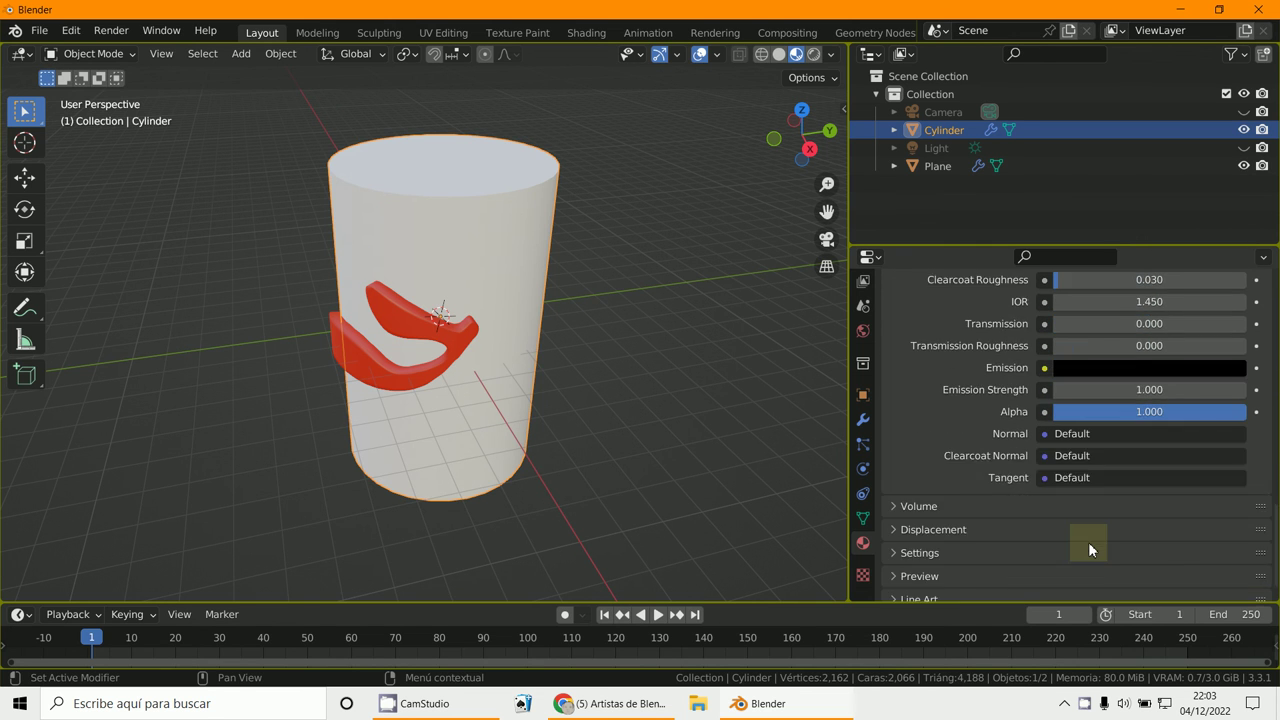
{"action": "scroll", "coordinate": [1088, 542], "scroll_direction": "up", "scroll_amount": 5}
{"action": "scroll", "coordinate": [1075, 552], "scroll_direction": "down", "scroll_amount": 5}
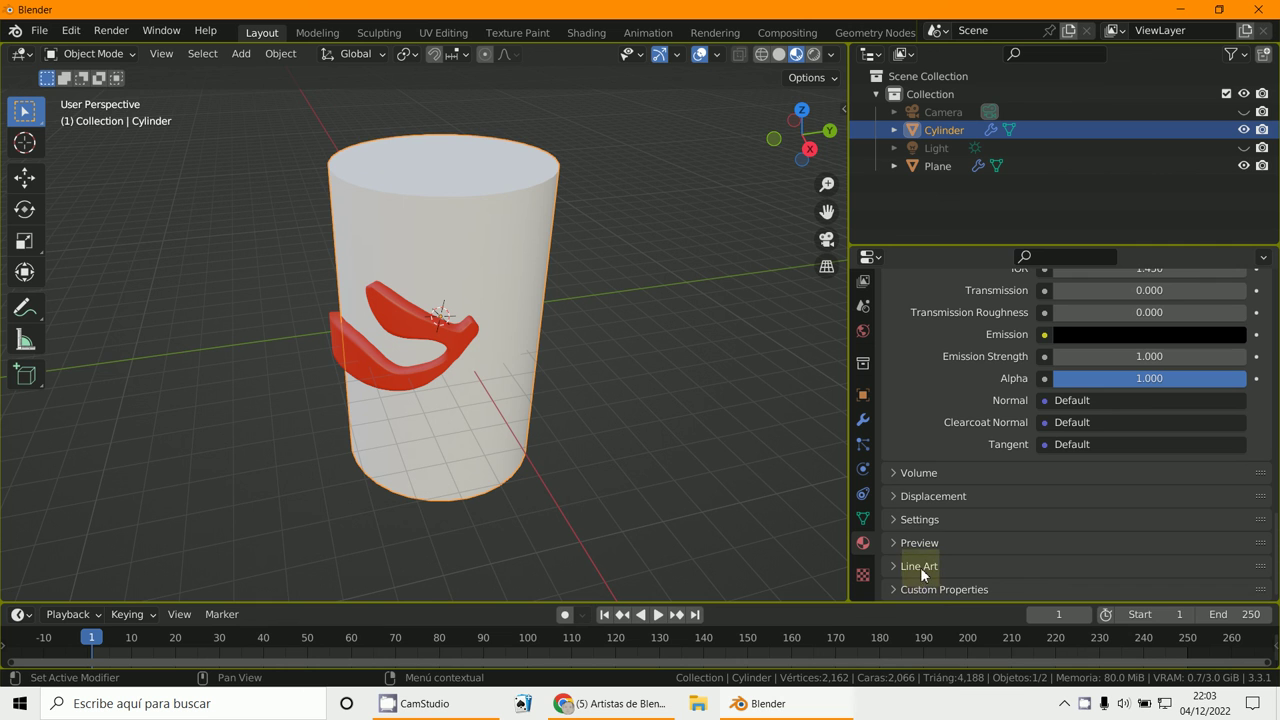
{"action": "left_click", "coordinate": [920, 524]}
{"action": "left_click", "coordinate": [922, 524]}
{"action": "left_click", "coordinate": [924, 543]}
{"action": "scroll", "coordinate": [924, 547], "scroll_direction": "down", "scroll_amount": 1}
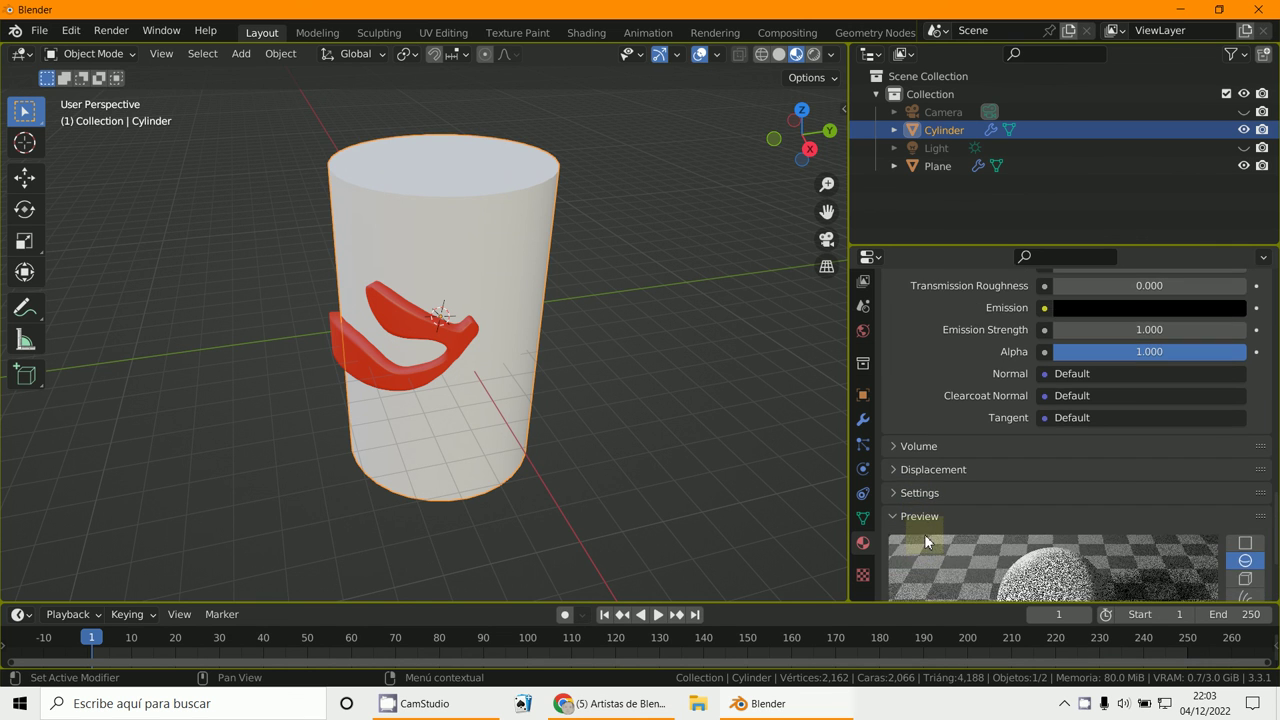
{"action": "scroll", "coordinate": [925, 535], "scroll_direction": "up", "scroll_amount": 4}
{"action": "scroll", "coordinate": [930, 533], "scroll_direction": "up", "scroll_amount": 10}
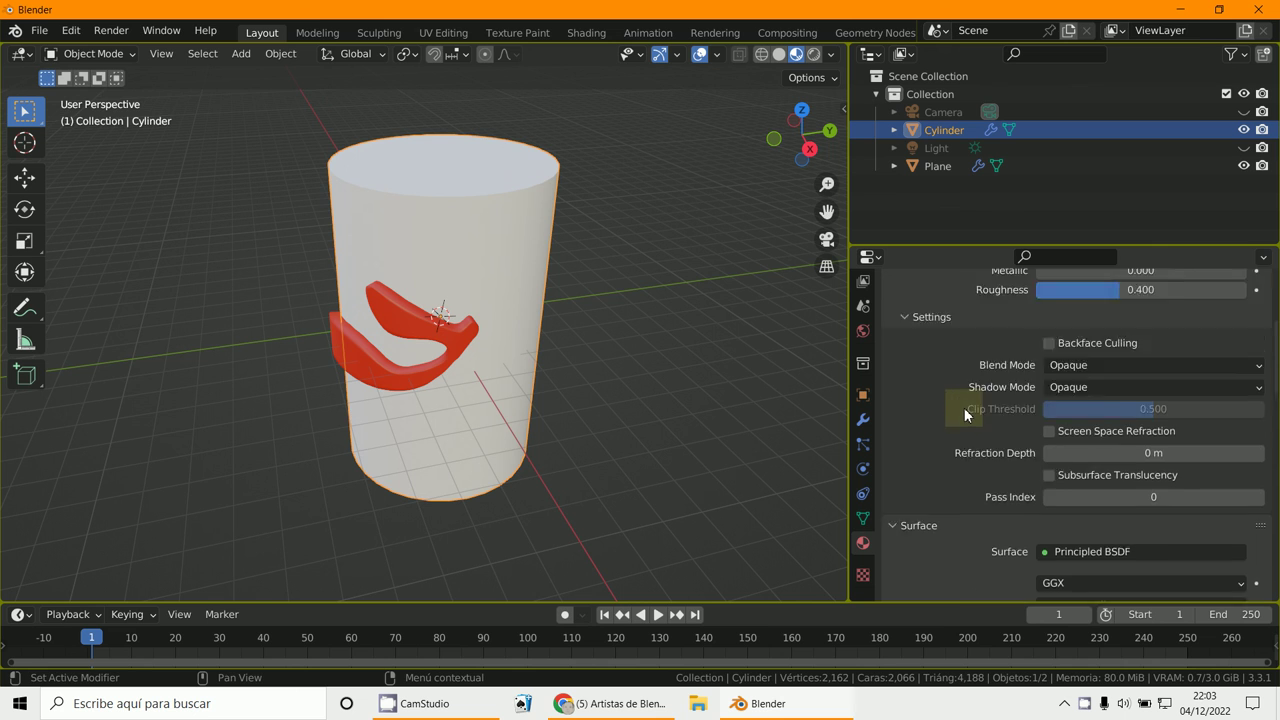
- Collapse the Viewport Display settings and set the cylinder material's Base Color to the blue sampled from its Viewport Display color
{"action": "scroll", "coordinate": [966, 412], "scroll_direction": "up", "scroll_amount": 1}
{"action": "left_click", "coordinate": [908, 424]}
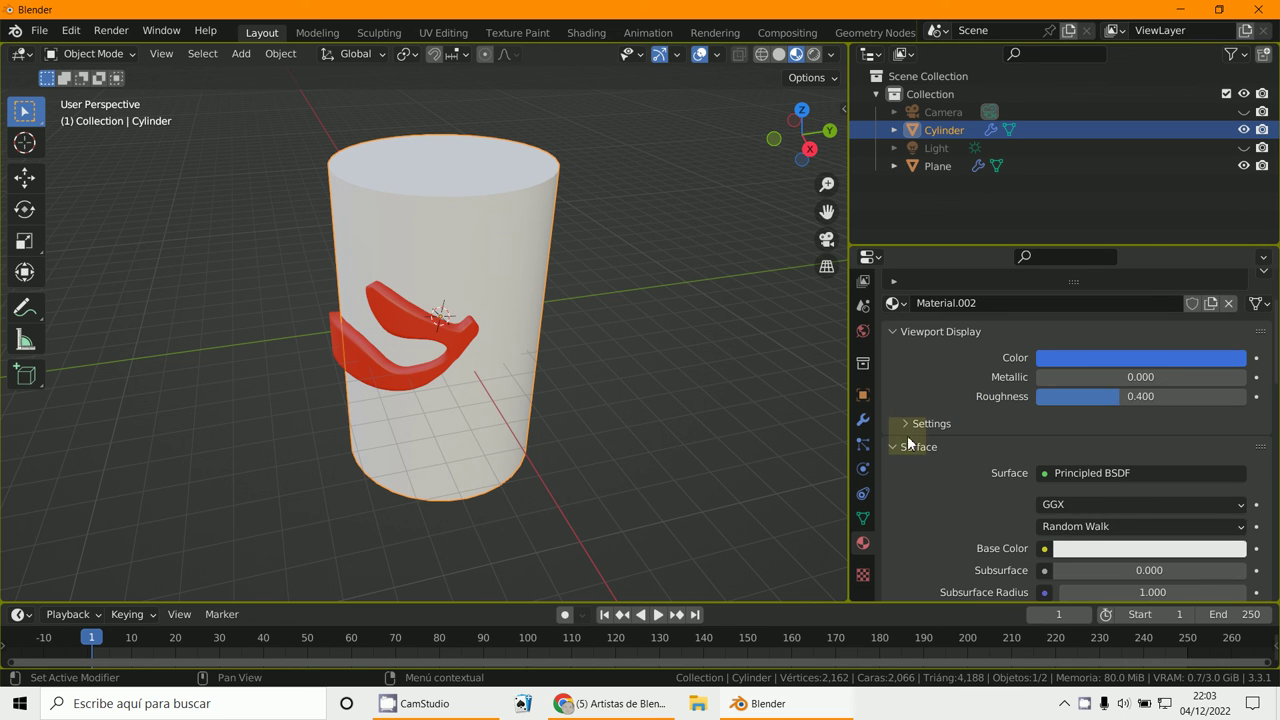
{"action": "left_click", "coordinate": [1112, 552]}
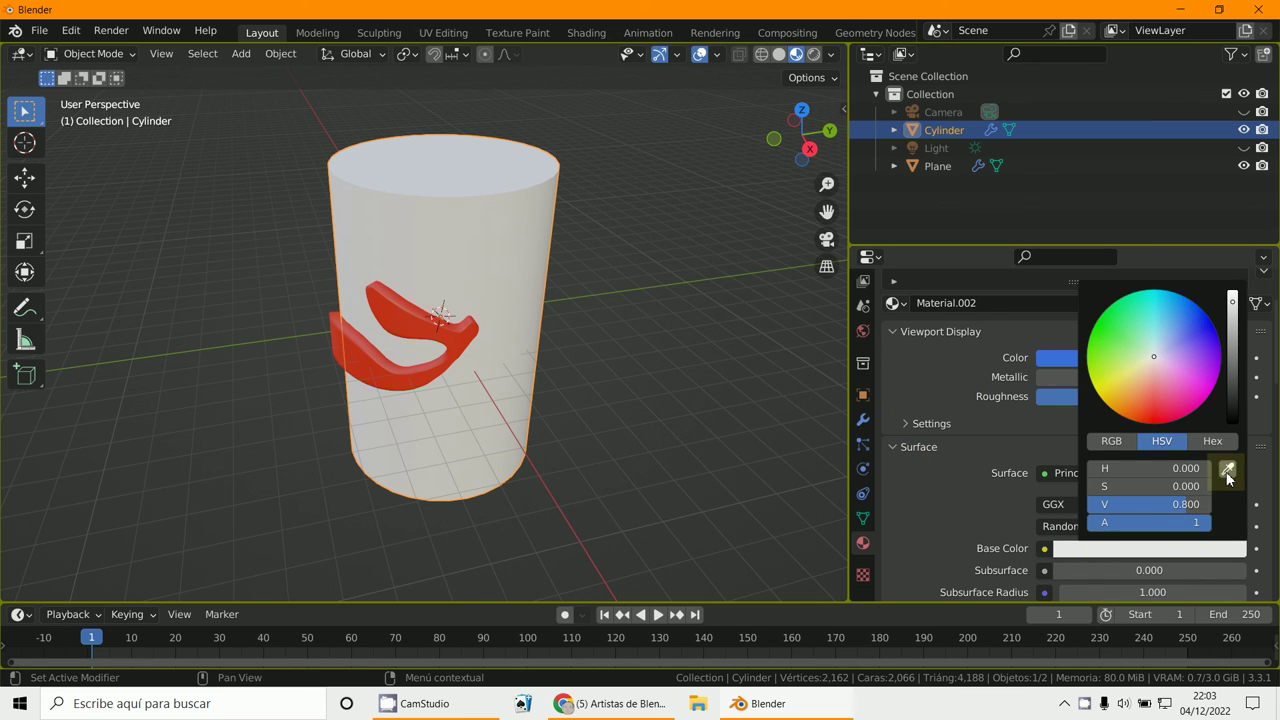
{"action": "left_click", "coordinate": [1226, 472]}
{"action": "left_click", "coordinate": [1212, 358]}
- Deselect the cylinder, render the scene from the camera view and inspect the red ornament in the render
{"action": "middle_click_drag", "start_coordinate": [560, 380], "coordinate": [700, 370]}
{"action": "left_click", "coordinate": [640, 395]}
{"action": "key", "text": "KP_0"}
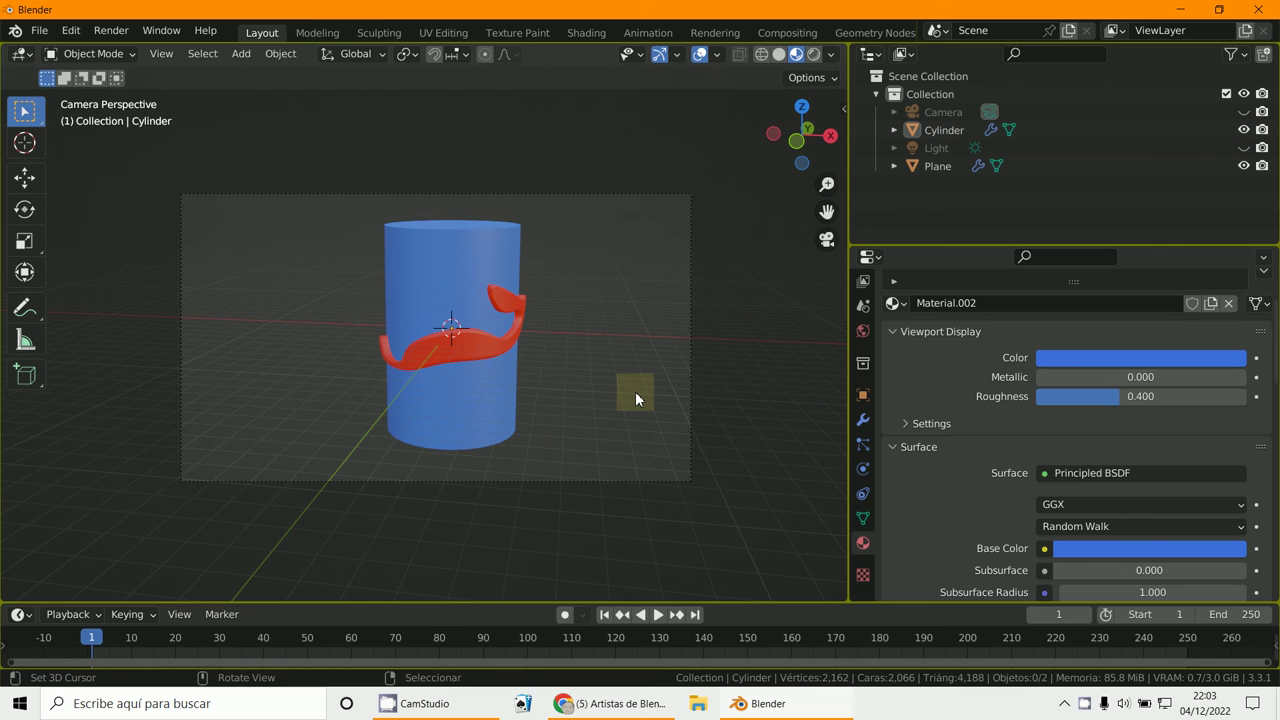
{"action": "key", "text": "F12"}
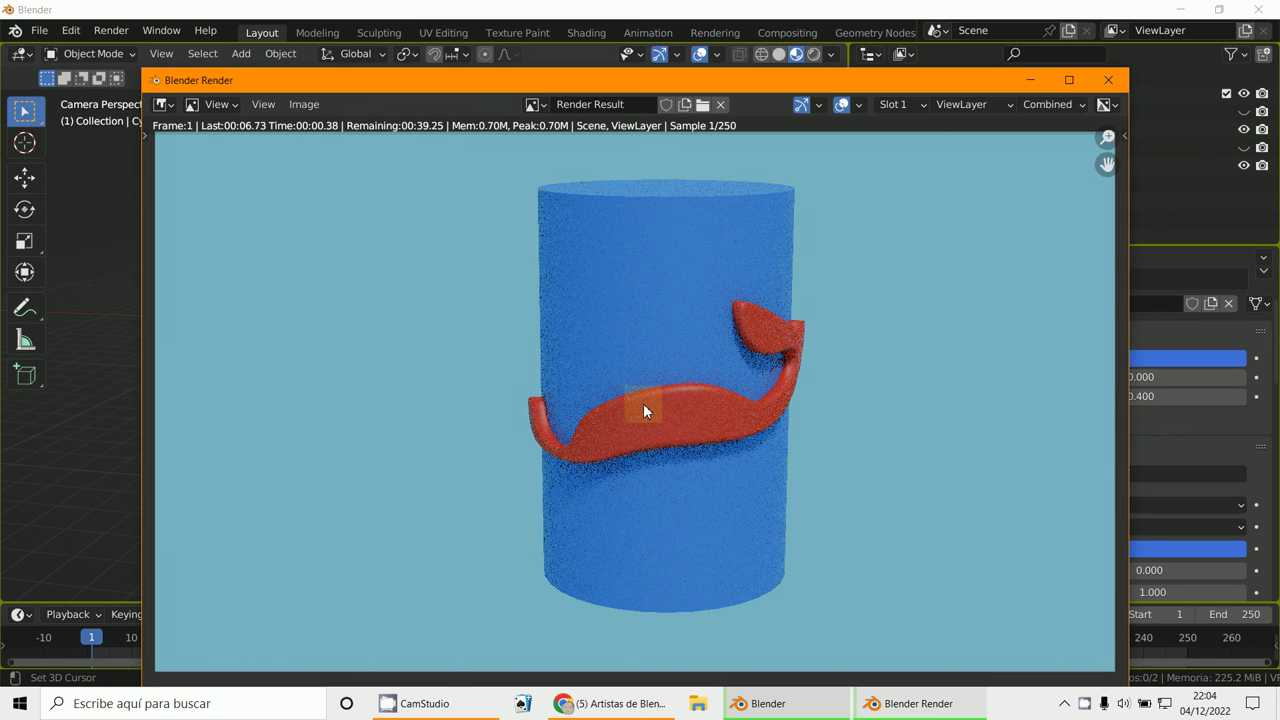
{"action": "scroll", "coordinate": [725, 415], "scroll_direction": "up", "scroll_amount": 4}
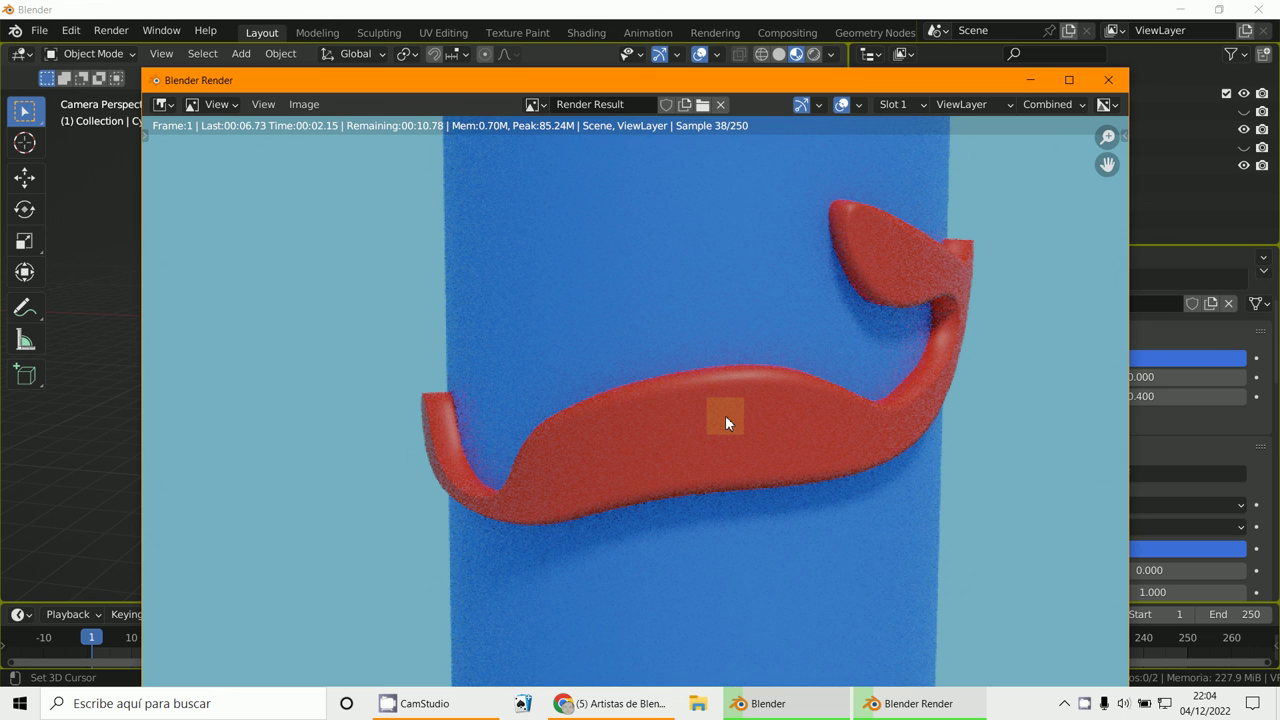
{"action": "scroll", "coordinate": [725, 415], "scroll_direction": "down", "scroll_amount": 3}
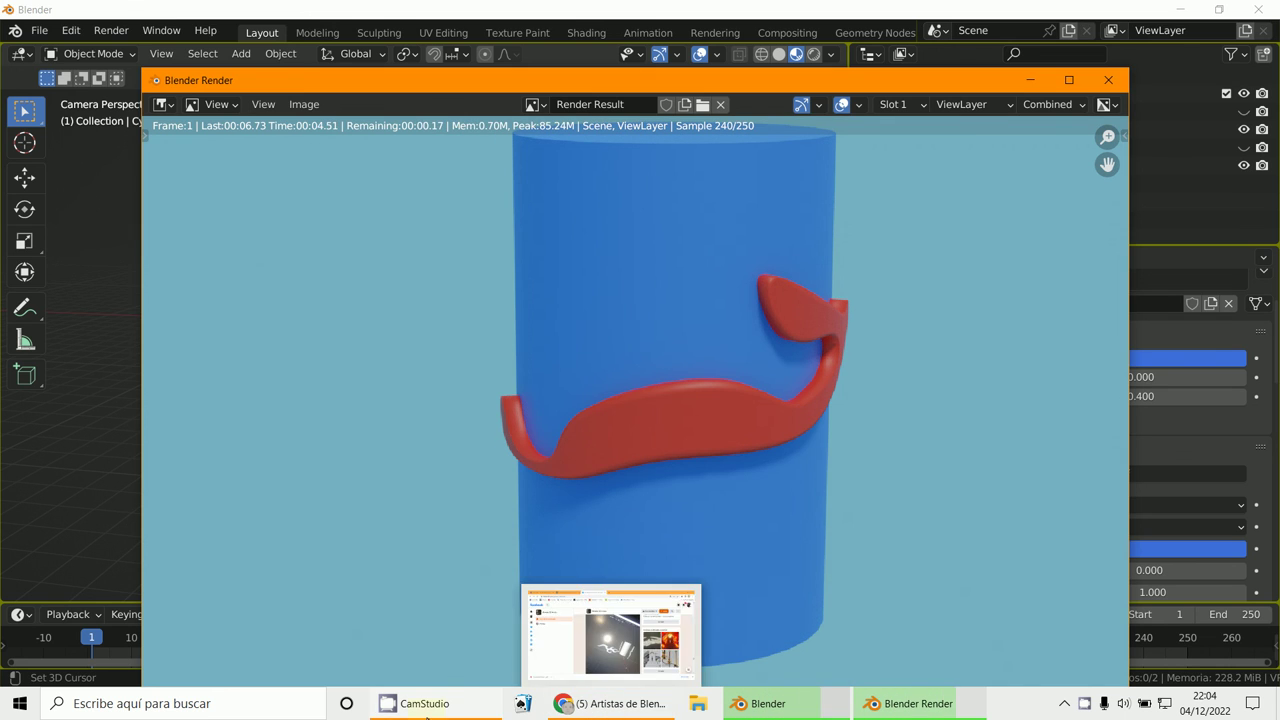